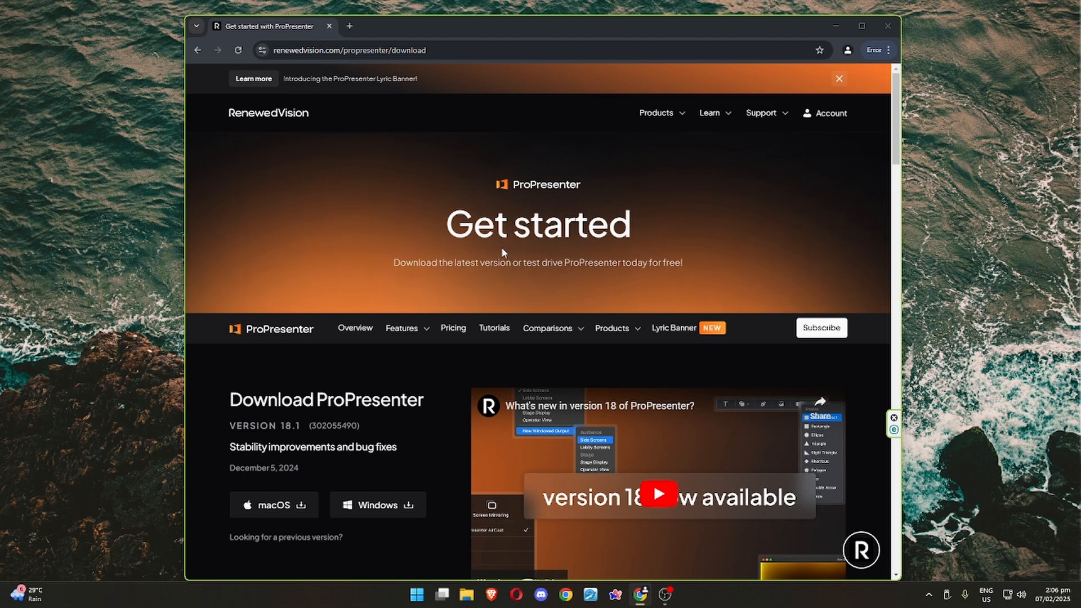
drag(445, 228, 658, 227)
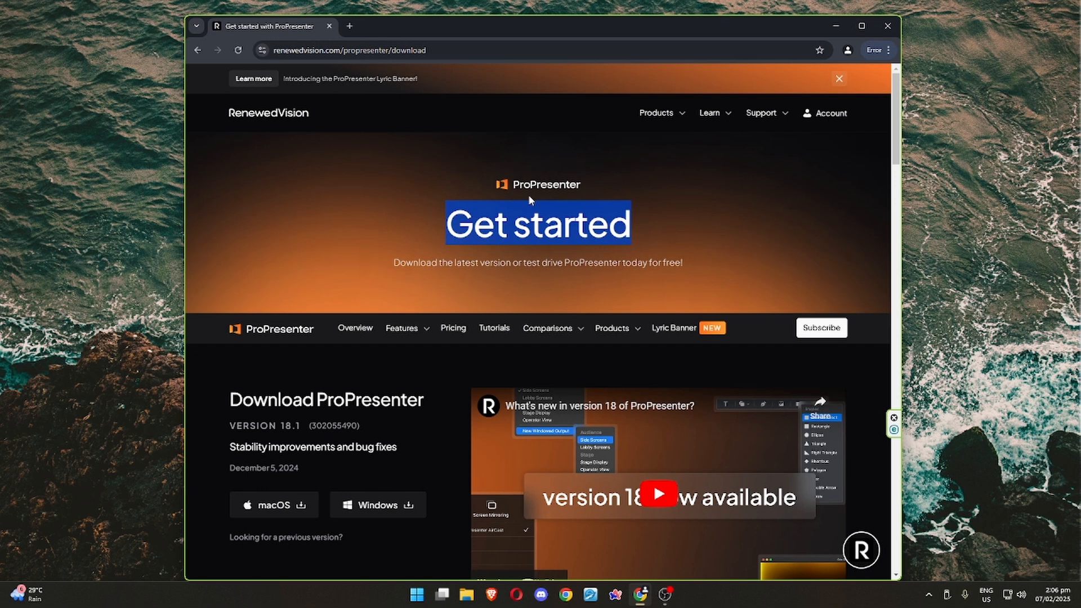
click(425, 167)
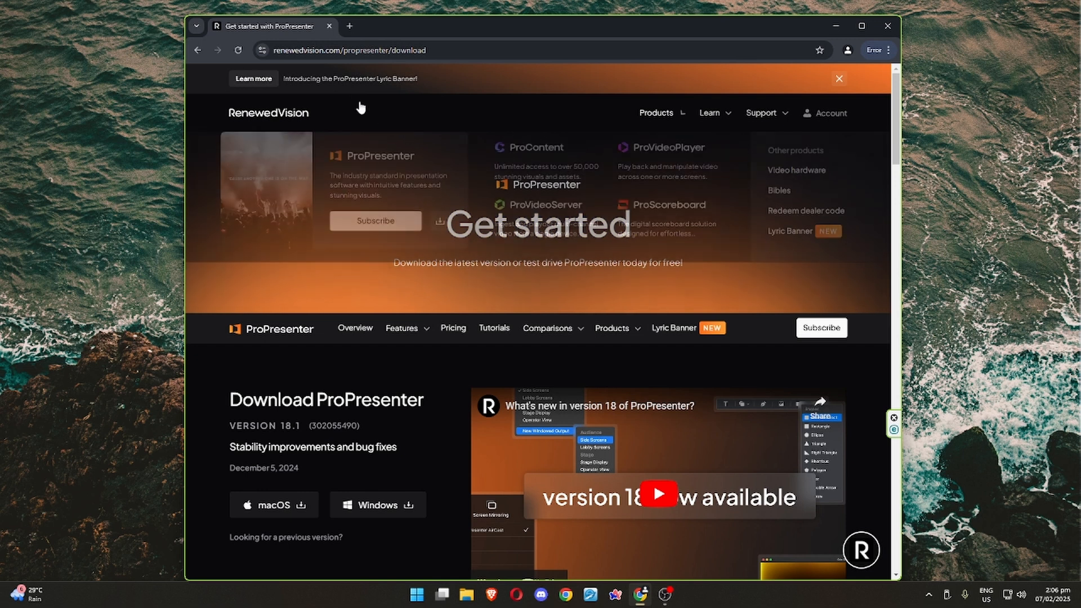
Search Google for "propresenter download" in a new browser tab and open Renewed Vision's "Get started with ProPresenter" result.
click(350, 27)
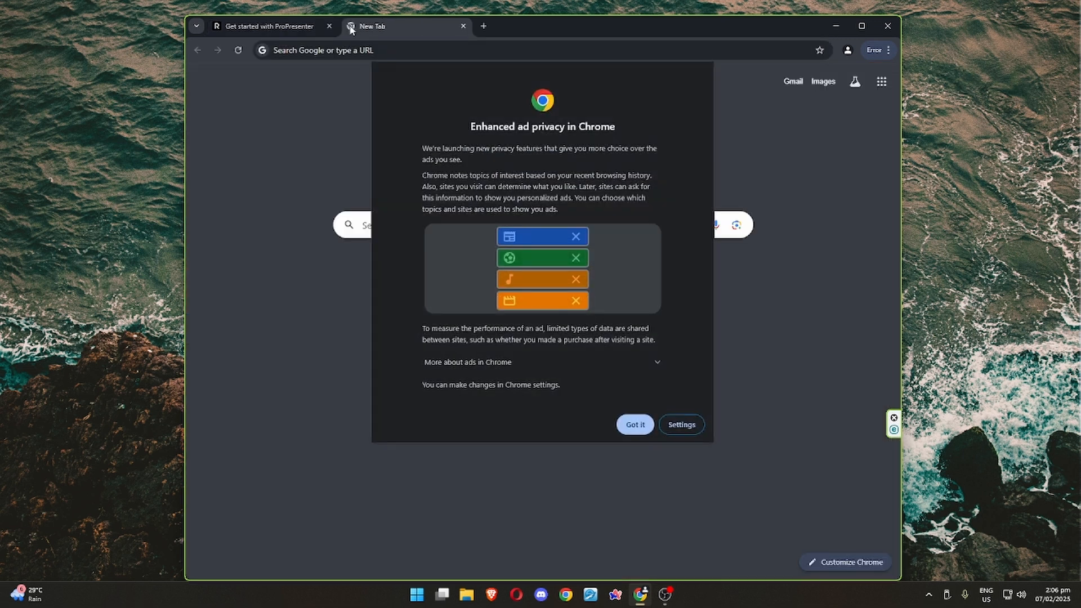
click(627, 421)
click(490, 226)
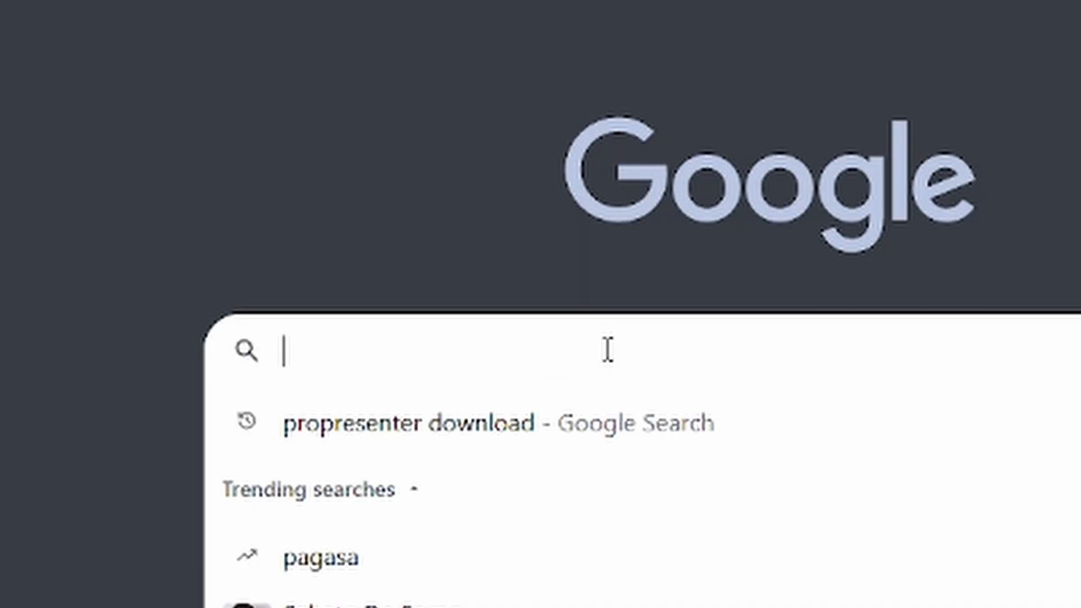
text(propresenter download)
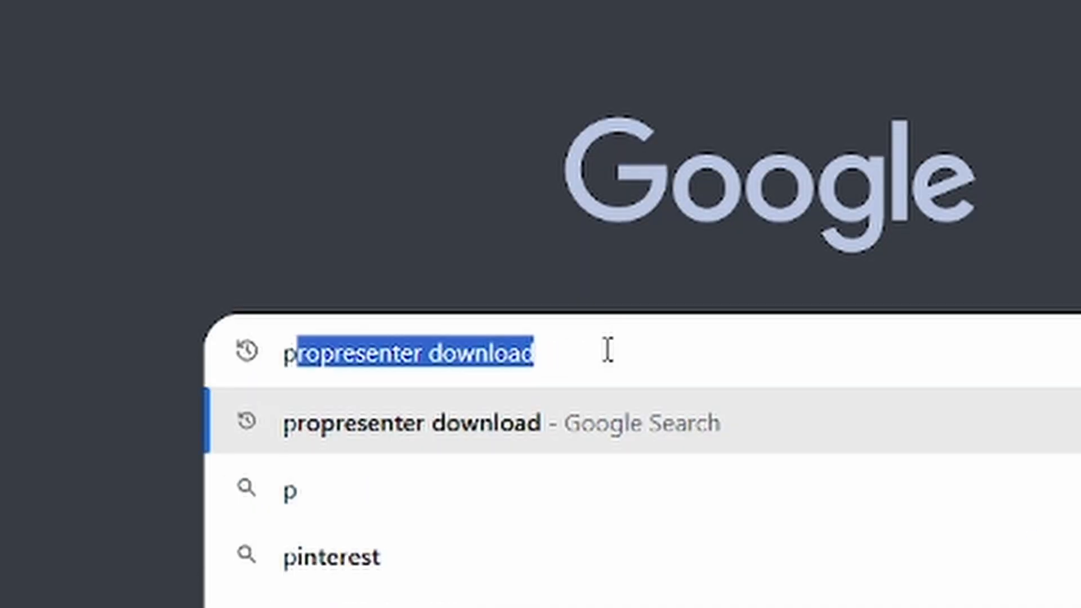
key(Return)
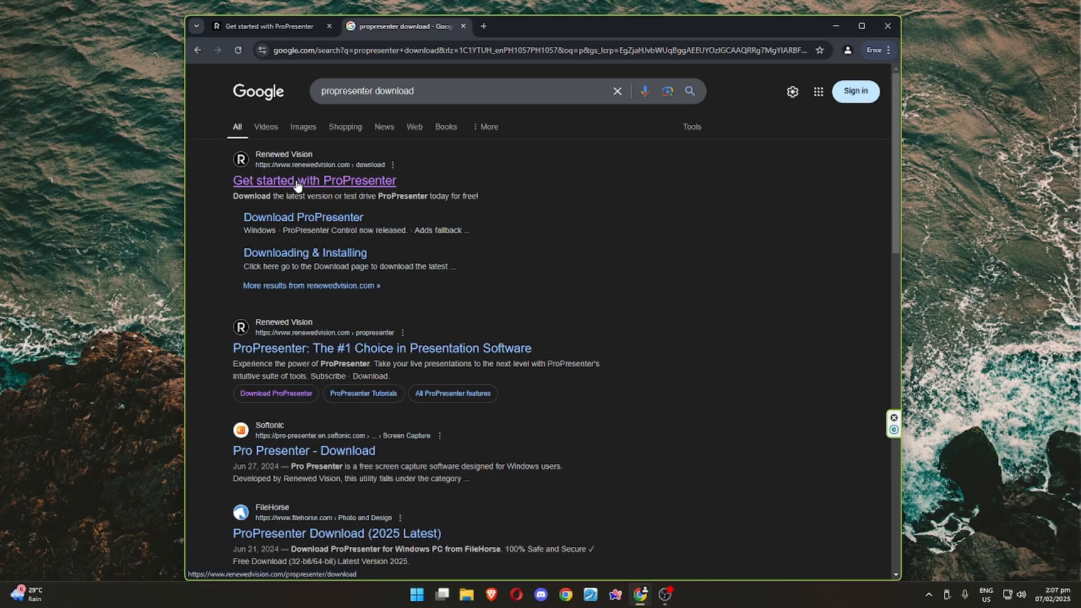
click(357, 307)
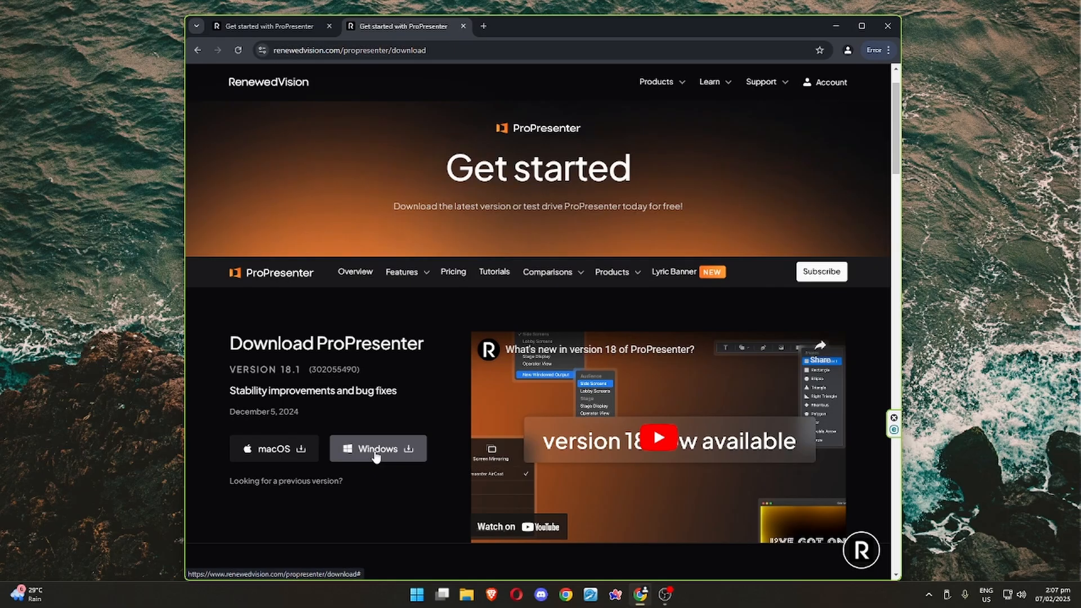
Download the Windows version of ProPresenter 18.1, using the download-only option instead of filling in the information form.
click(563, 163)
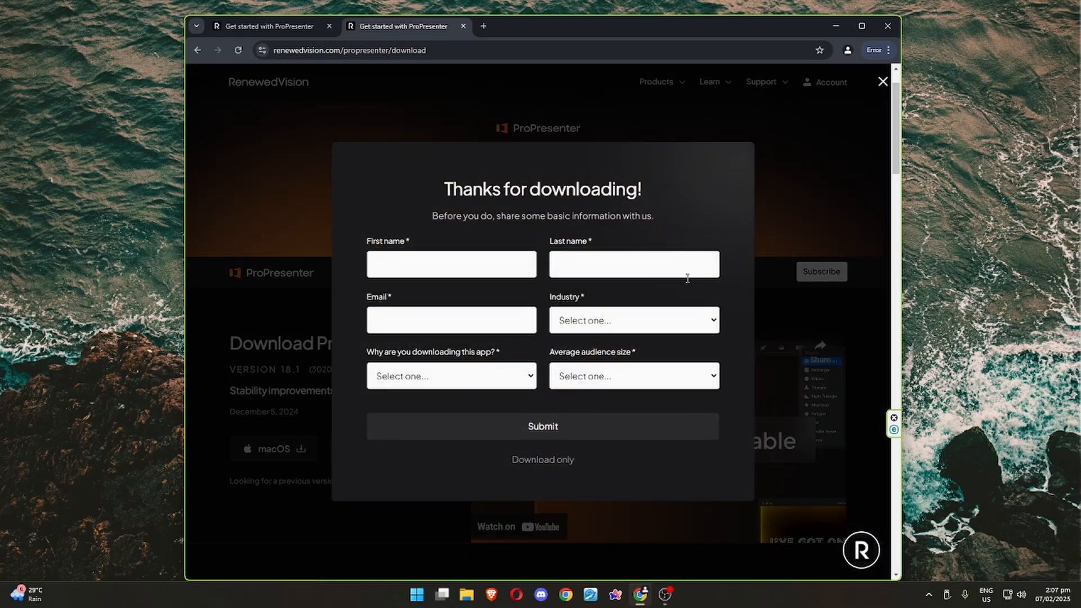
click(543, 461)
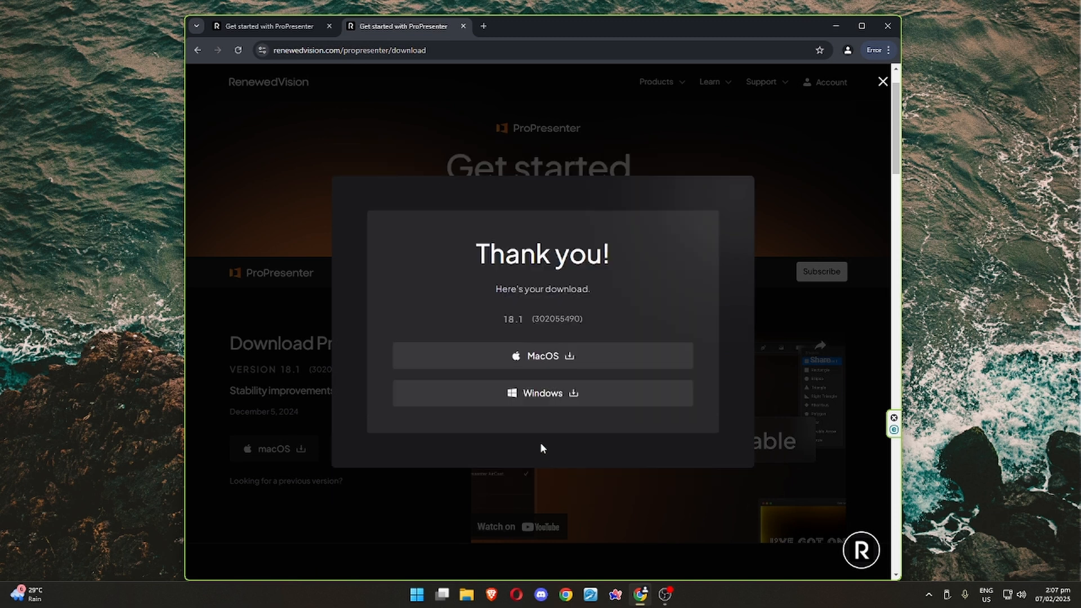
click(549, 396)
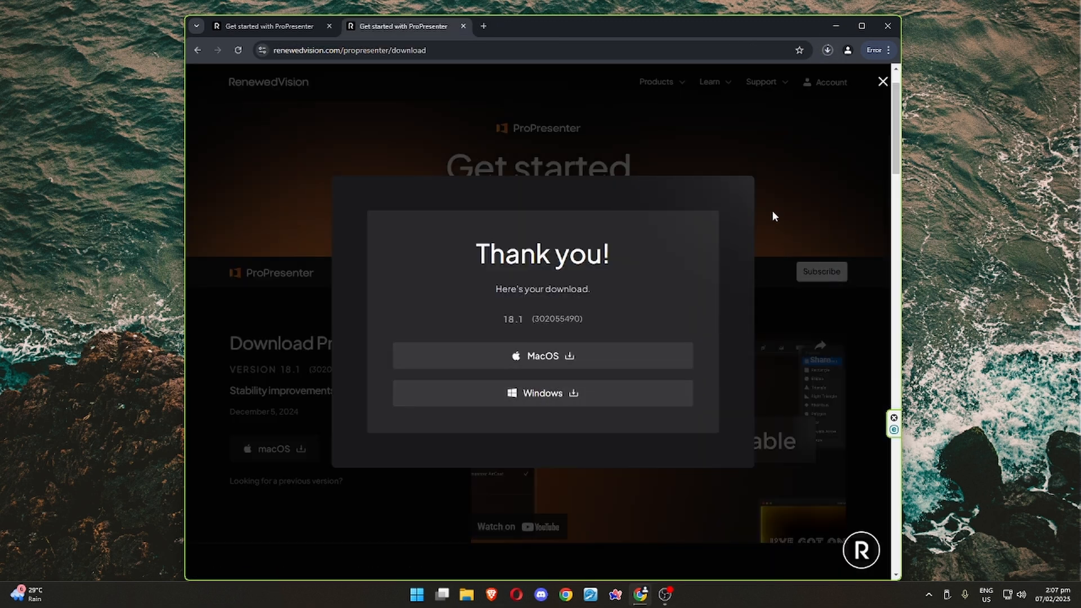
Show the downloaded ProPresenter 18.1 setup file in its folder and run the installer.
click(827, 51)
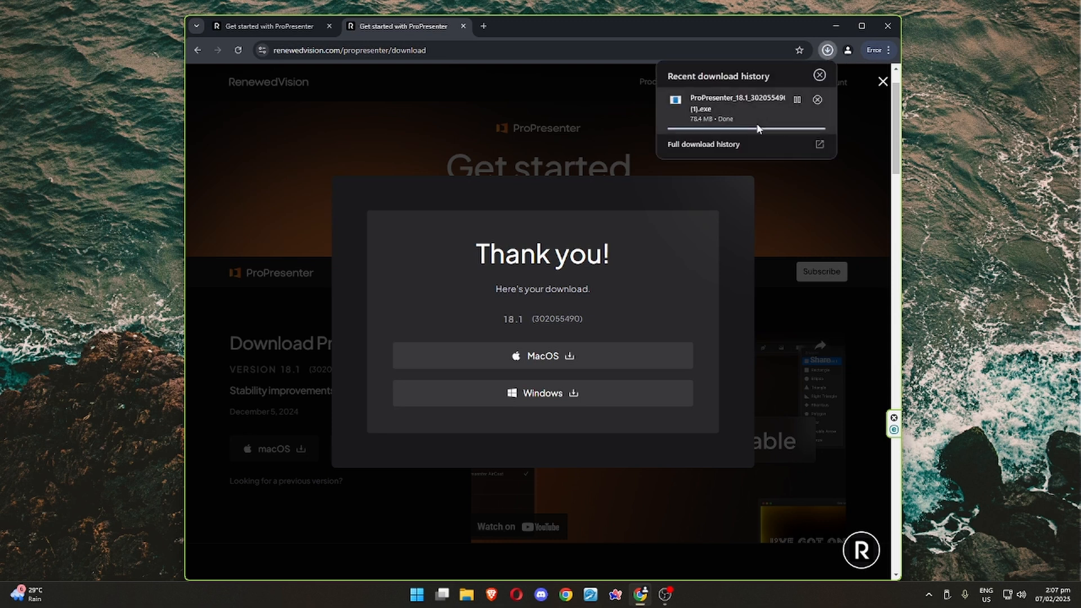
click(796, 100)
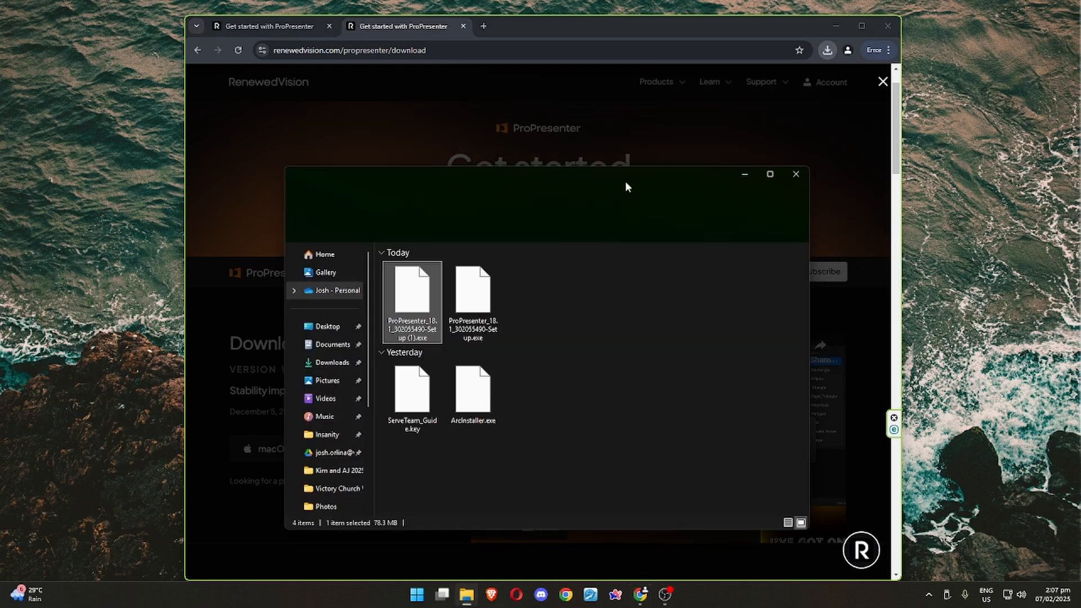
double_click(402, 296)
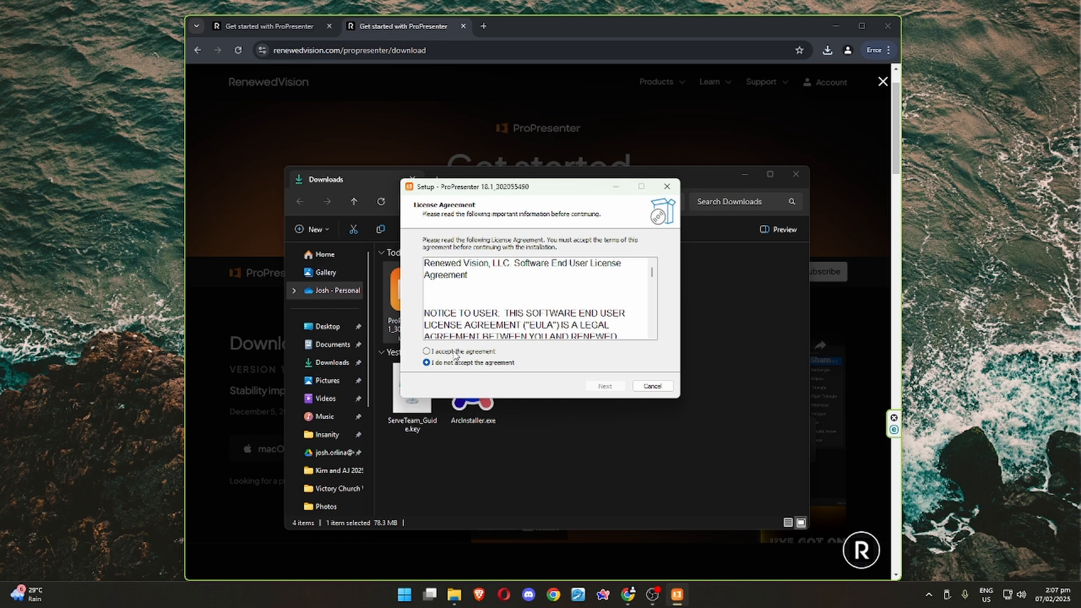
Read through the license agreement to its end, accept it, and continue the setup.
scroll(606, 275, down, 5)
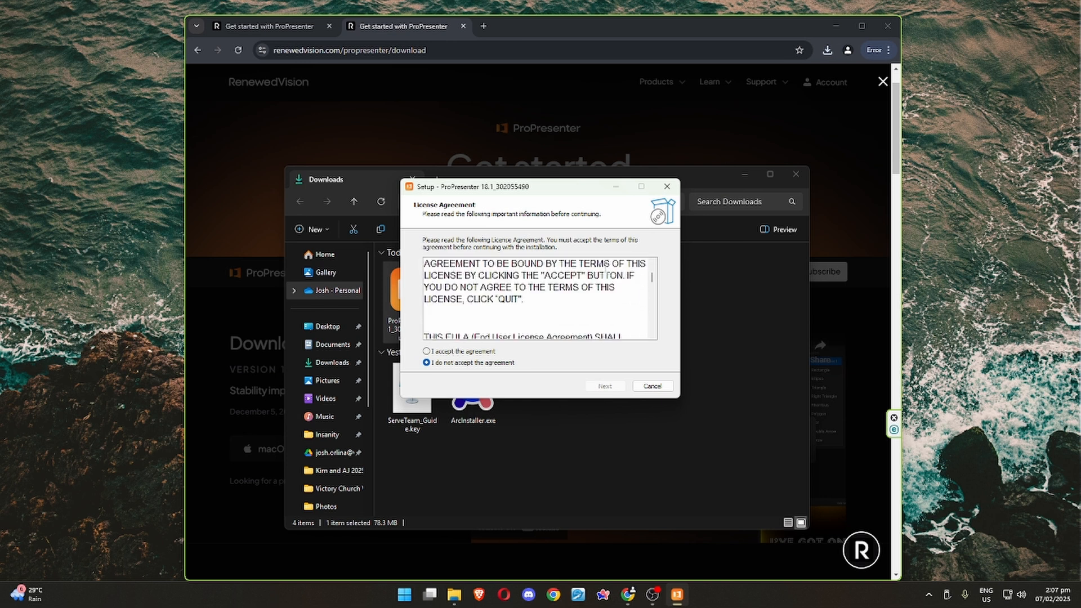
scroll(606, 275, down, 15)
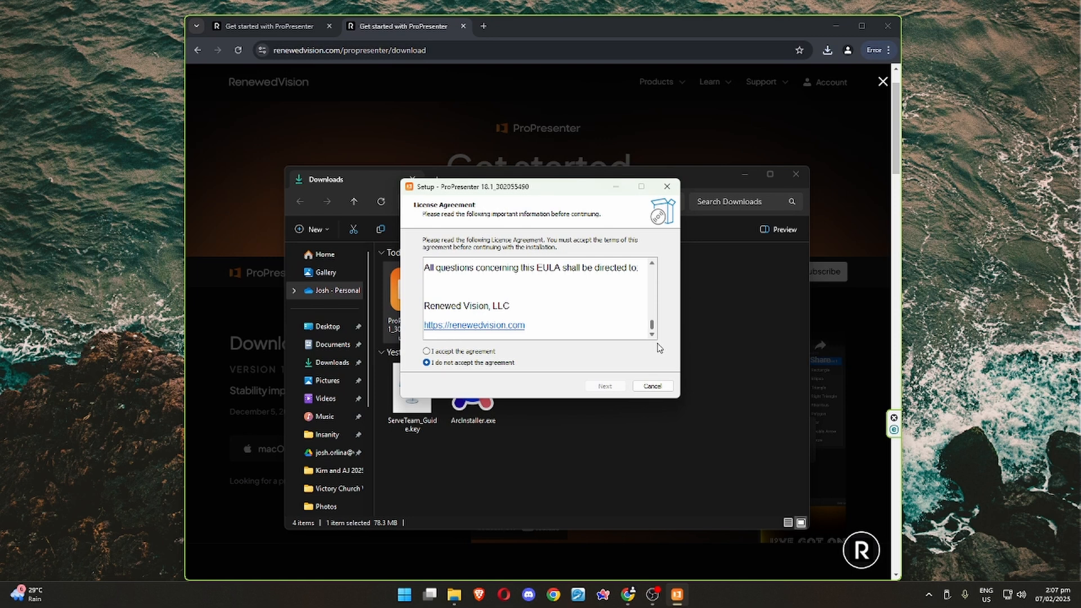
click(431, 353)
click(605, 388)
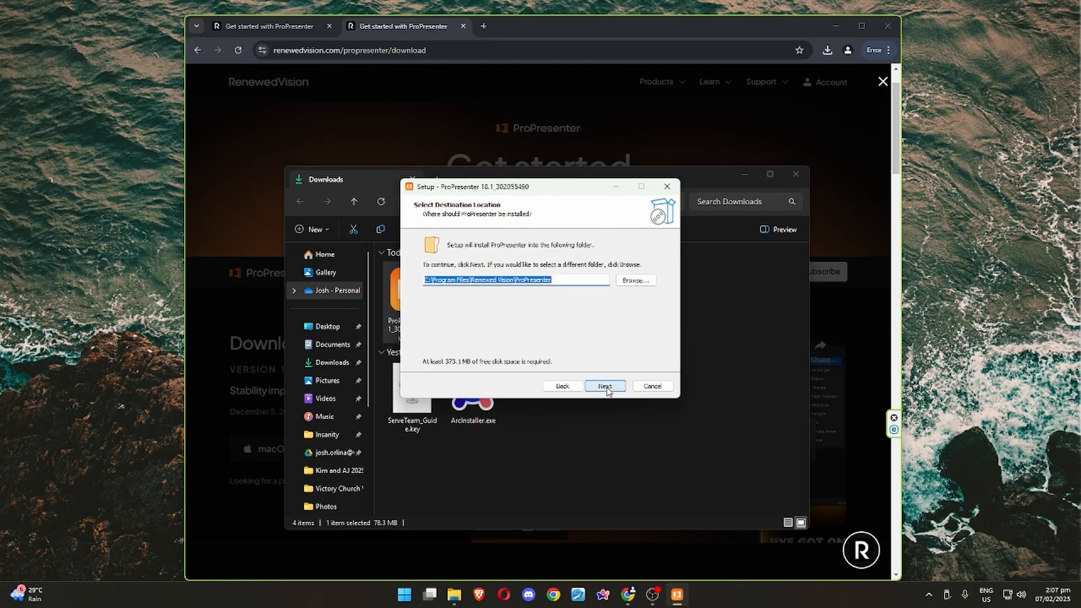
Keep C:\Program Files\Renewed Vision\ProPresenter as the installation destination and continue the setup.
click(557, 280)
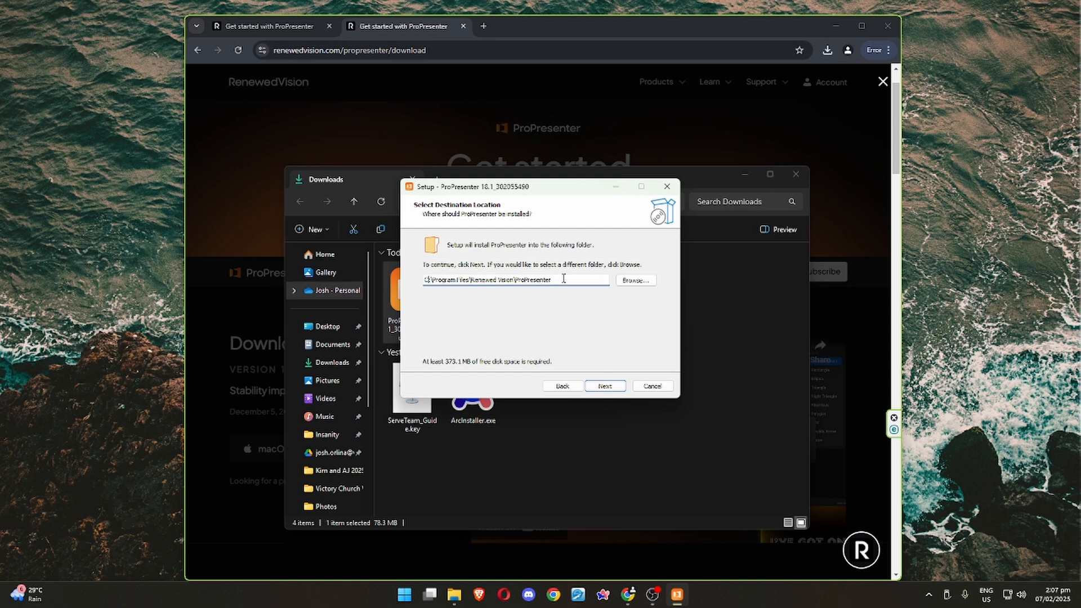
drag(563, 279, 426, 280)
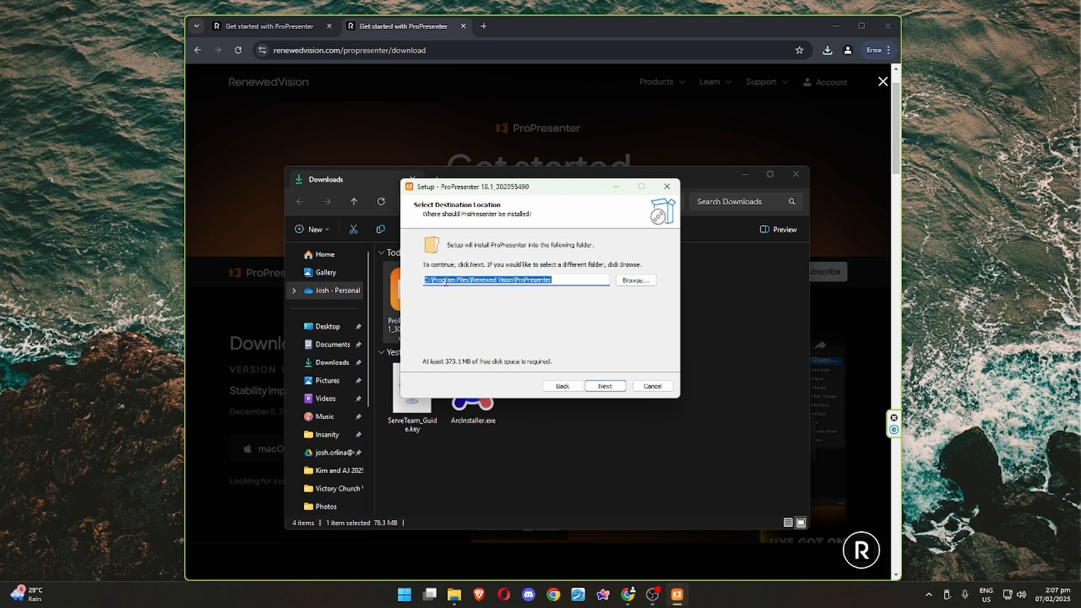
click(559, 280)
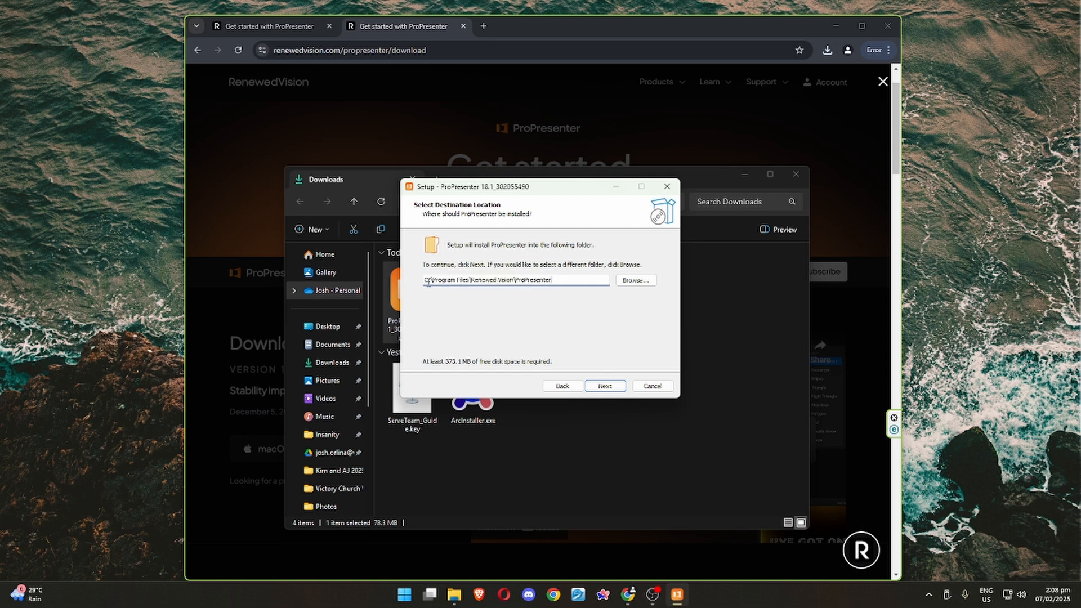
key(Return)
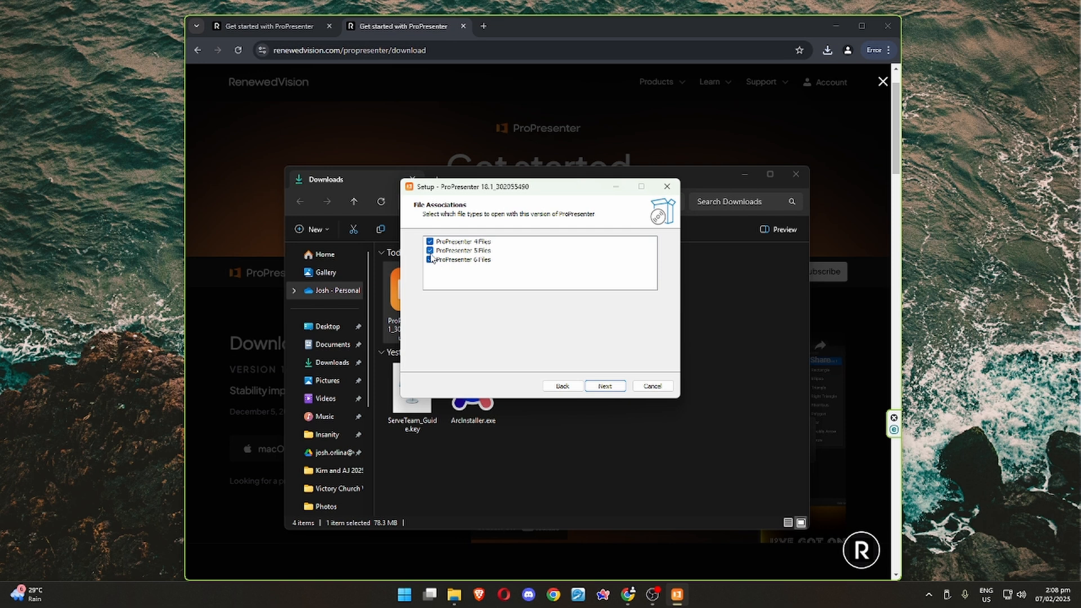
Turn off the file associations for ProPresenter 4, 5 and 6 files and continue the setup.
click(430, 242)
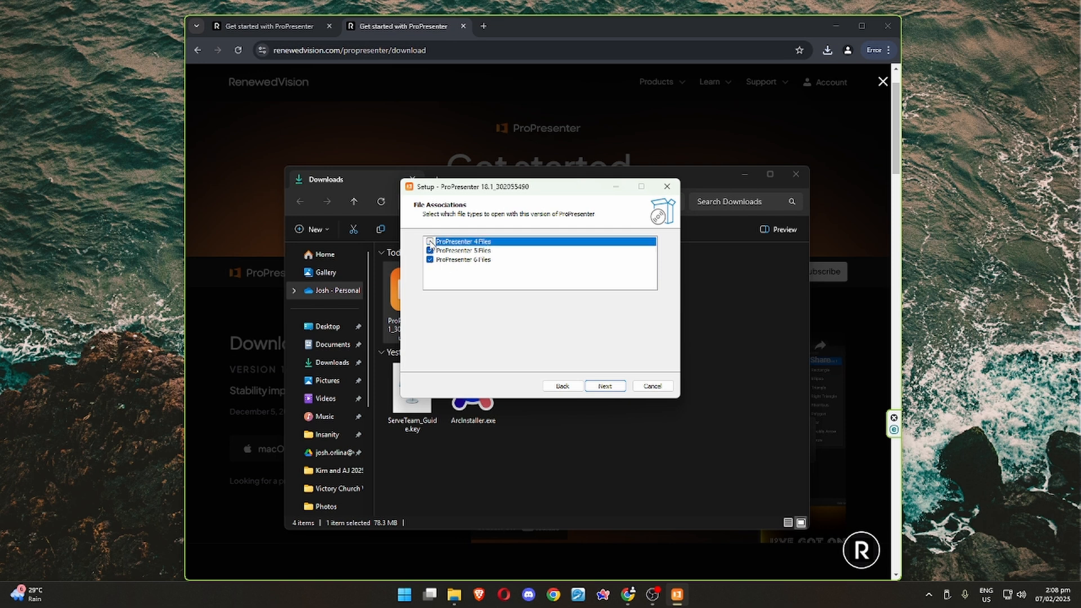
click(430, 251)
click(430, 259)
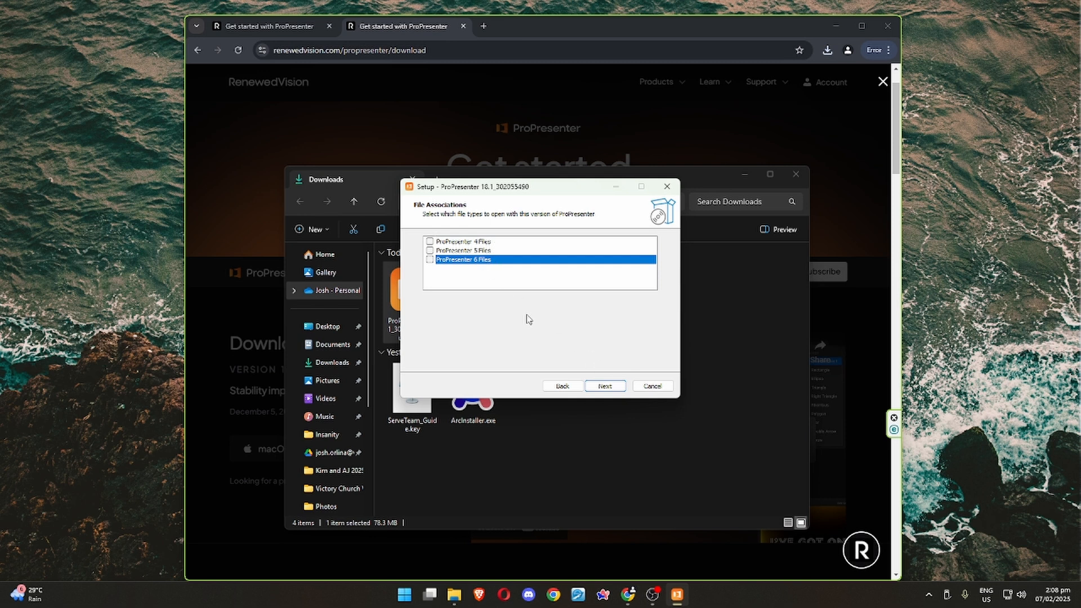
click(590, 385)
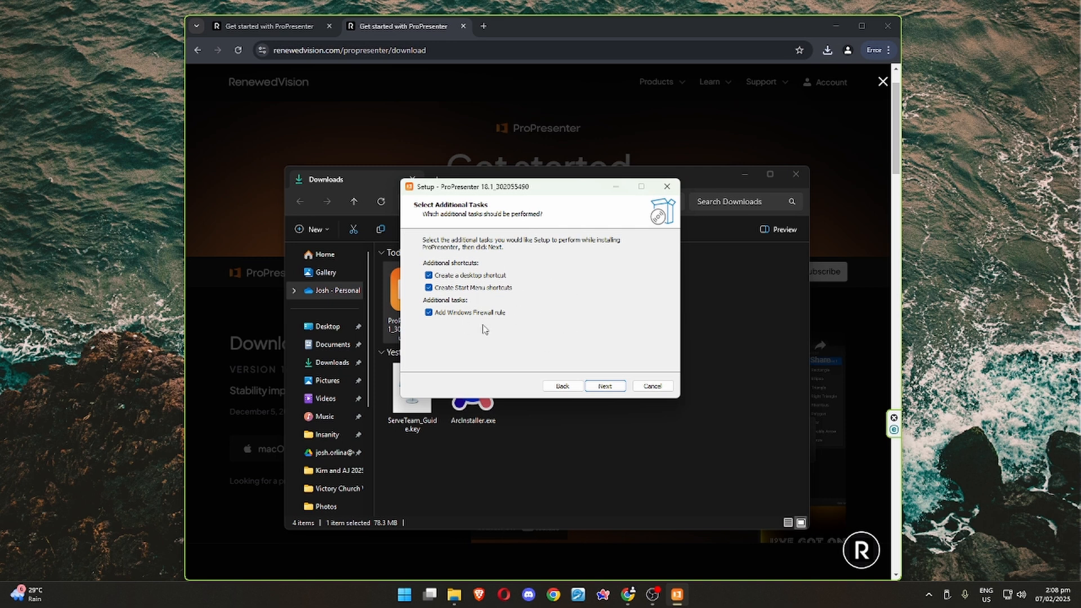
Install ProPresenter with the default shortcuts and Windows Firewall rule, and launch it without signing in to an account.
click(613, 386)
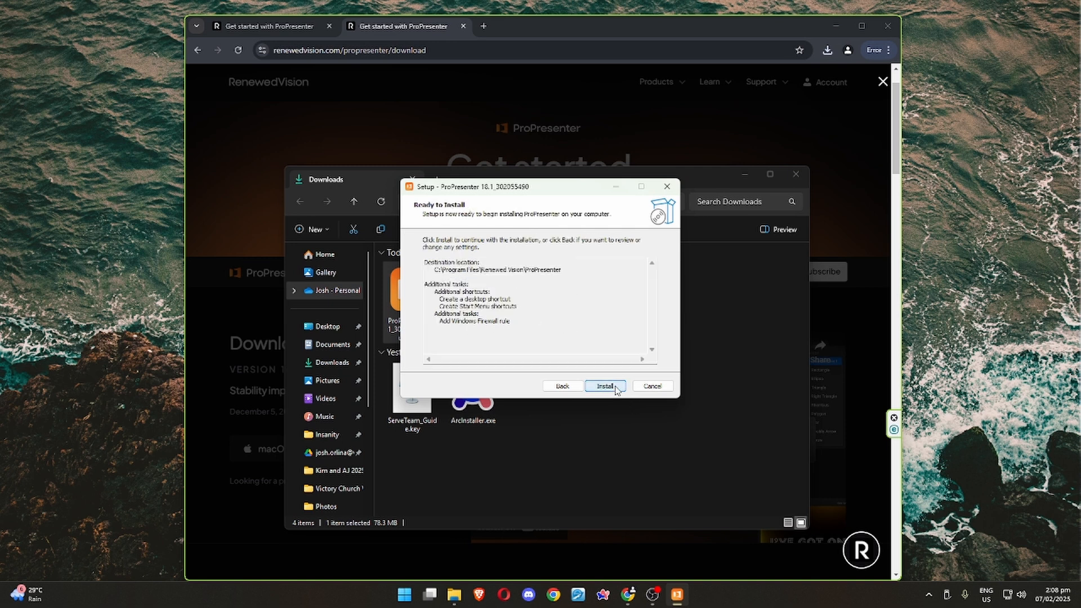
click(607, 386)
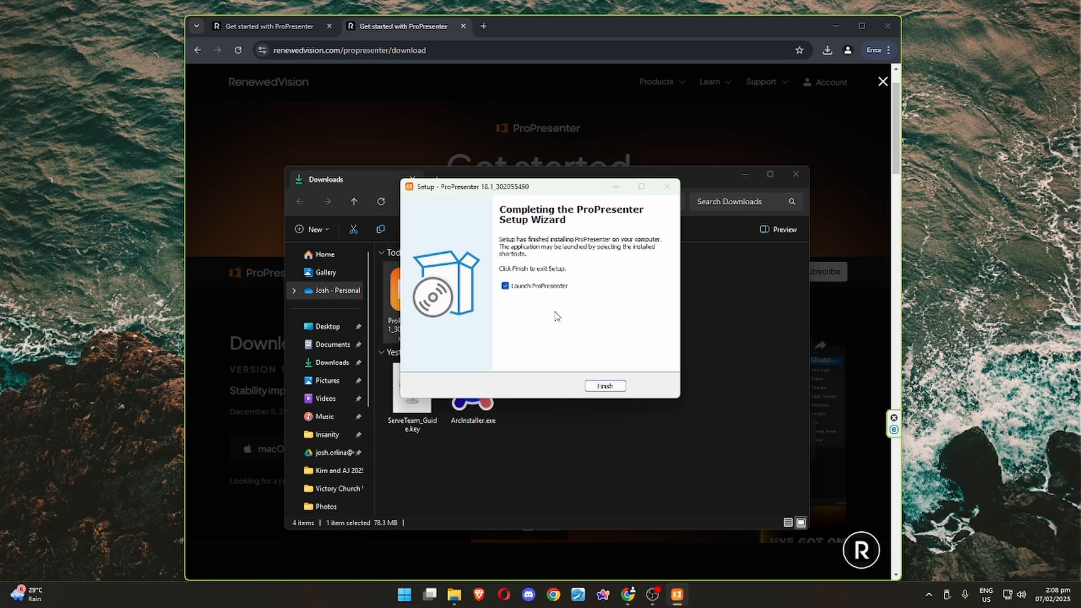
click(617, 387)
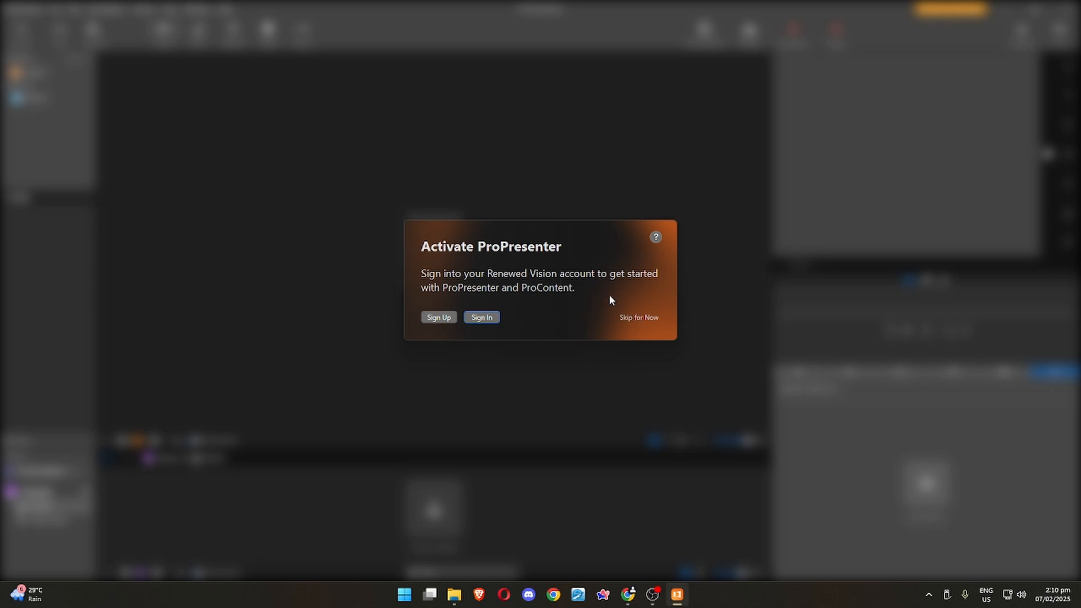
click(643, 318)
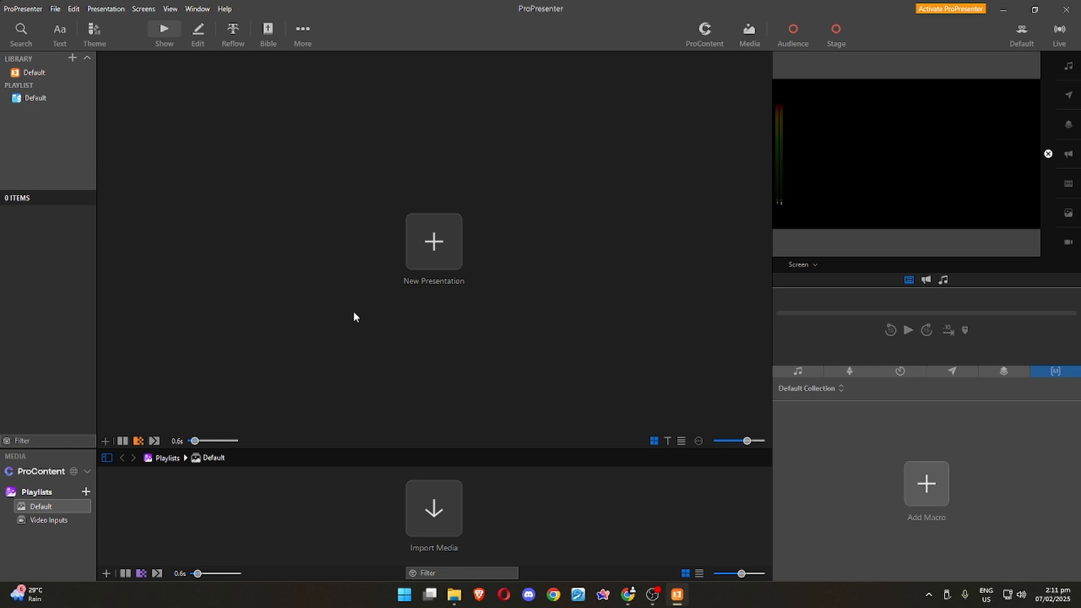
Examine the library search, the text, theme and show controls, and the Bible view.
click(23, 32)
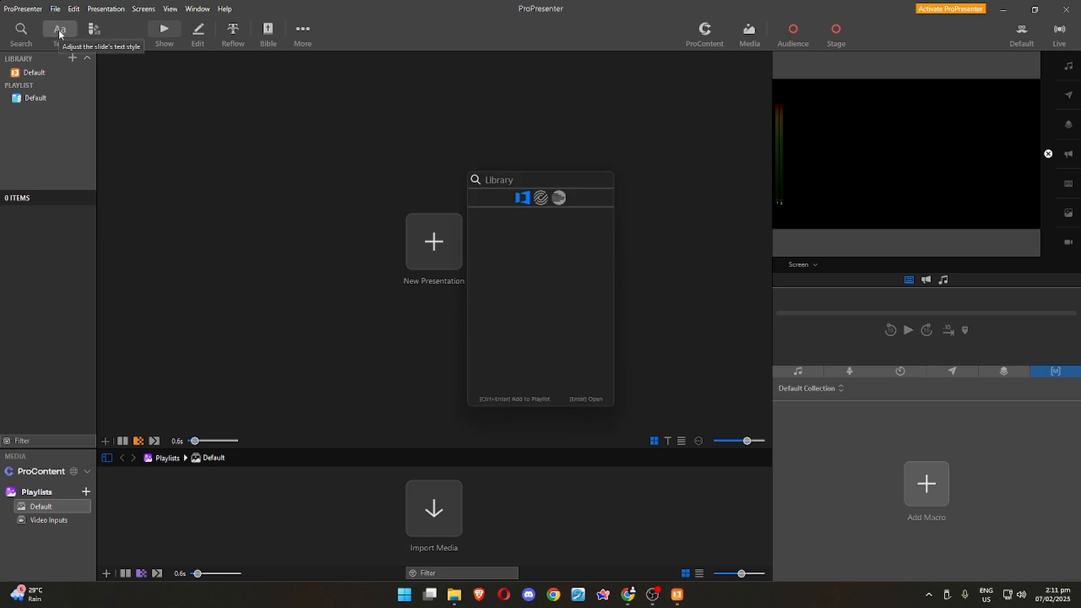
click(60, 33)
click(92, 31)
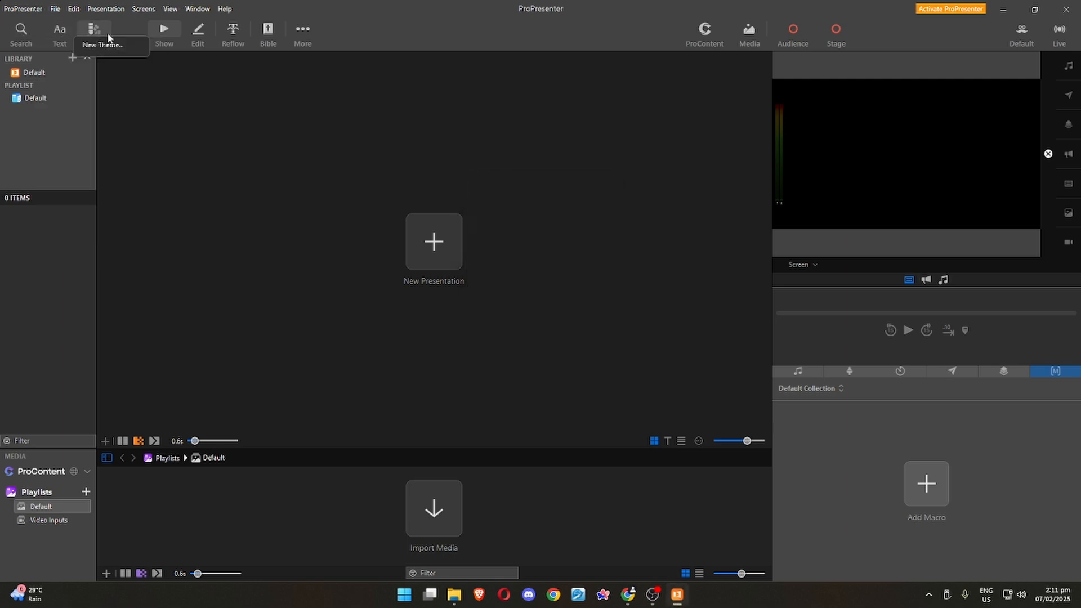
click(172, 30)
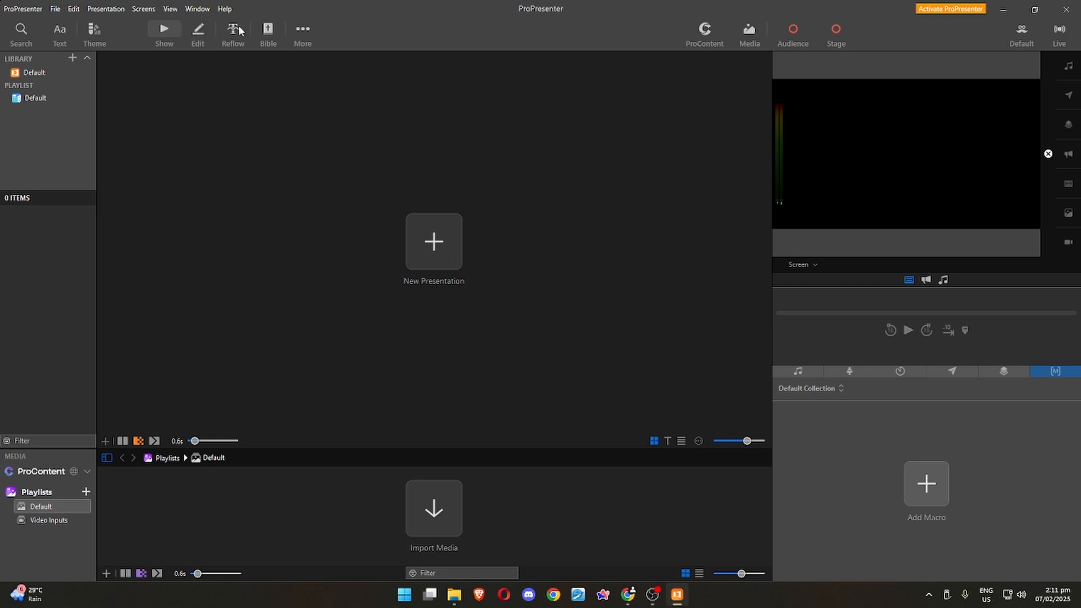
click(268, 32)
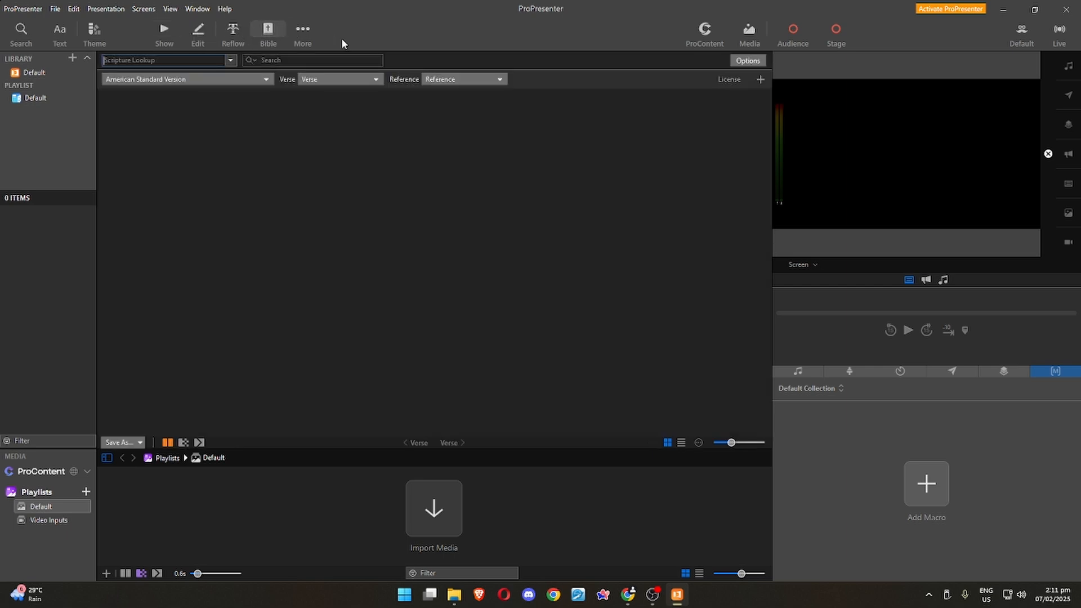
View the additional editors by opening the Stage Editor and trying to switch to the Theme Editor.
click(309, 32)
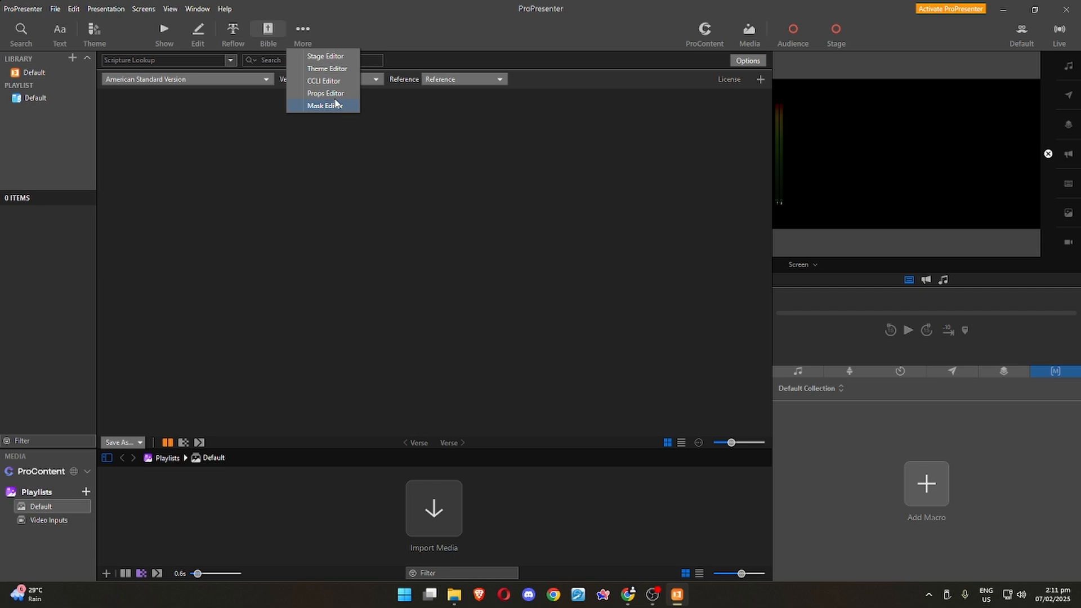
click(326, 57)
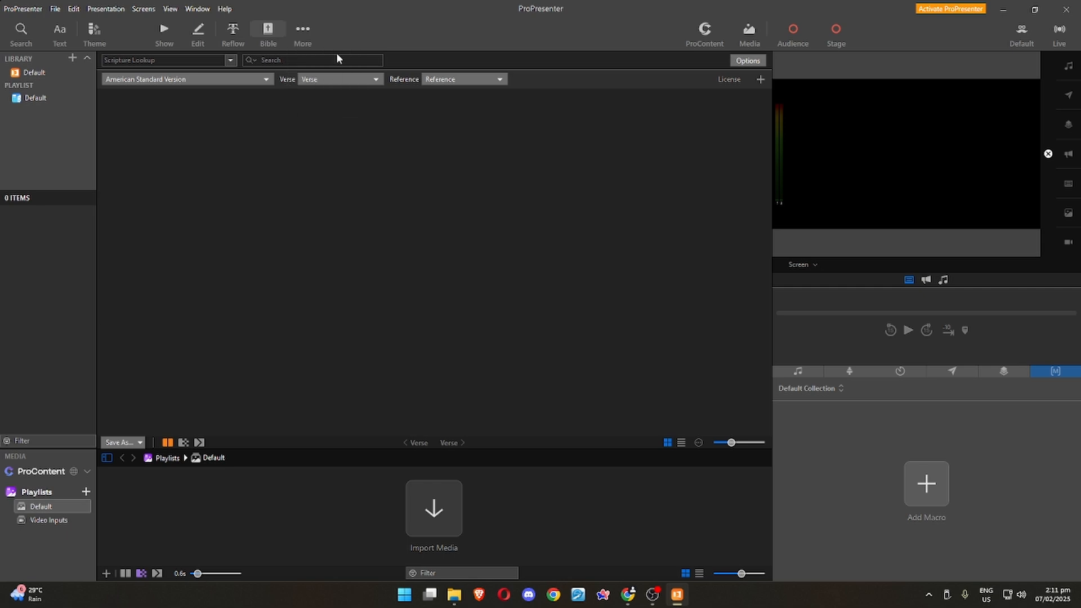
click(309, 31)
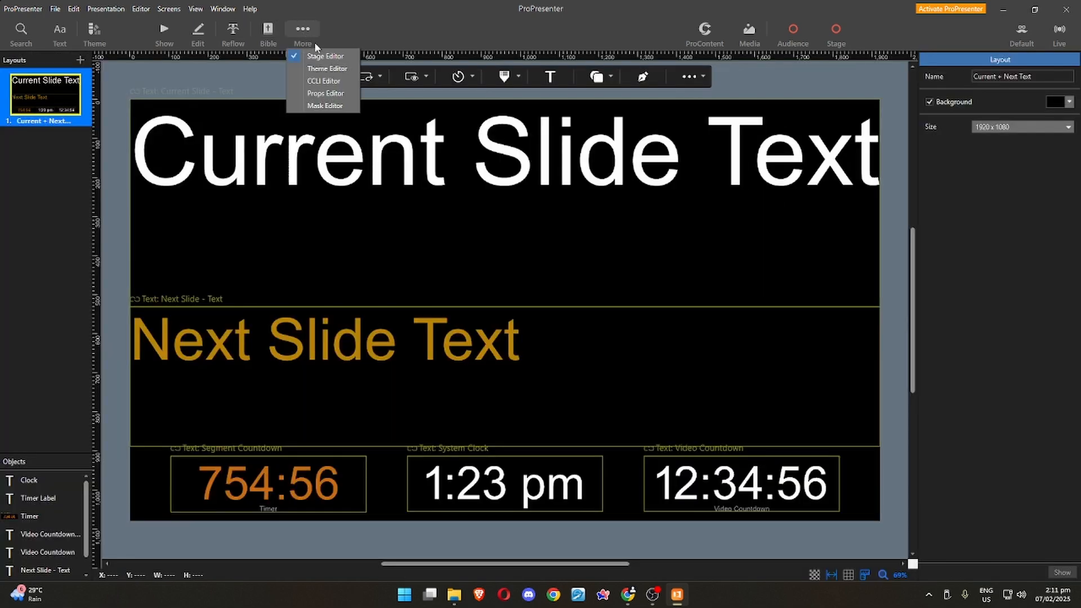
click(337, 68)
click(606, 299)
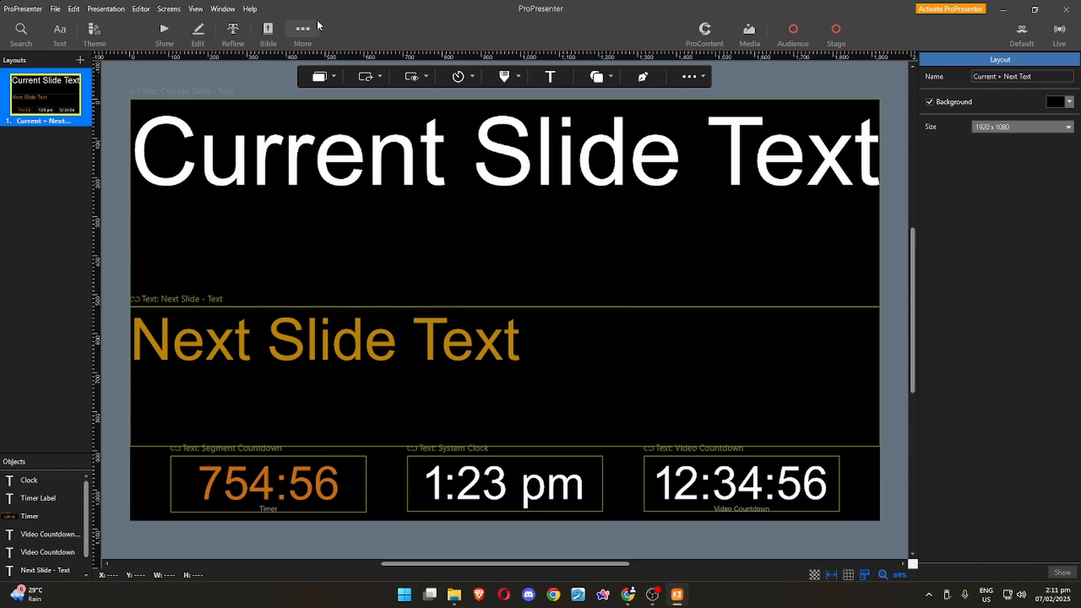
View the CCLI, Props and Mask editors one after another, and return to the Show view.
click(302, 29)
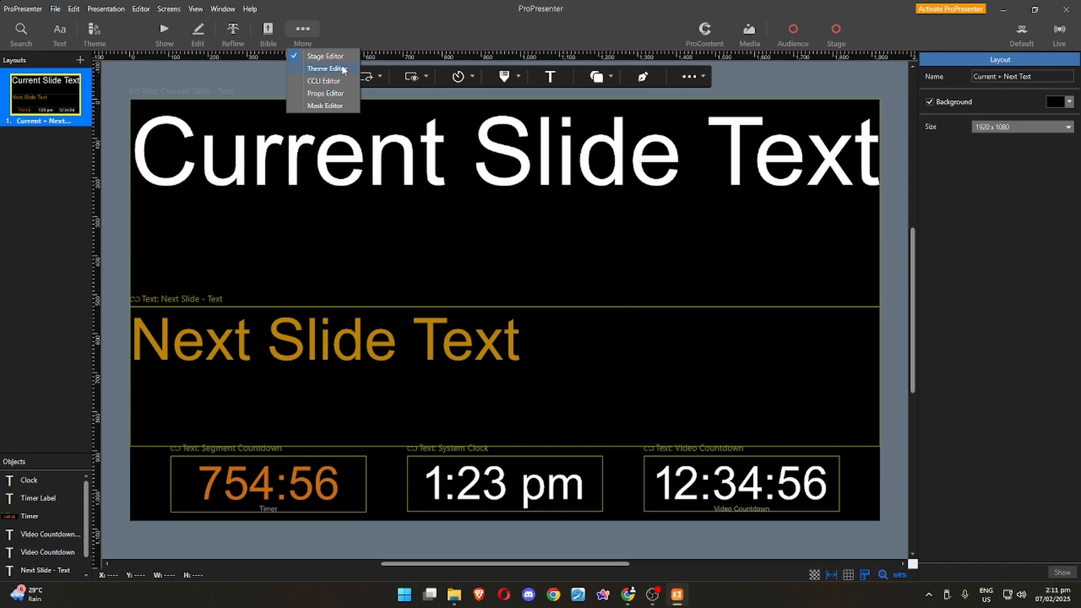
click(325, 82)
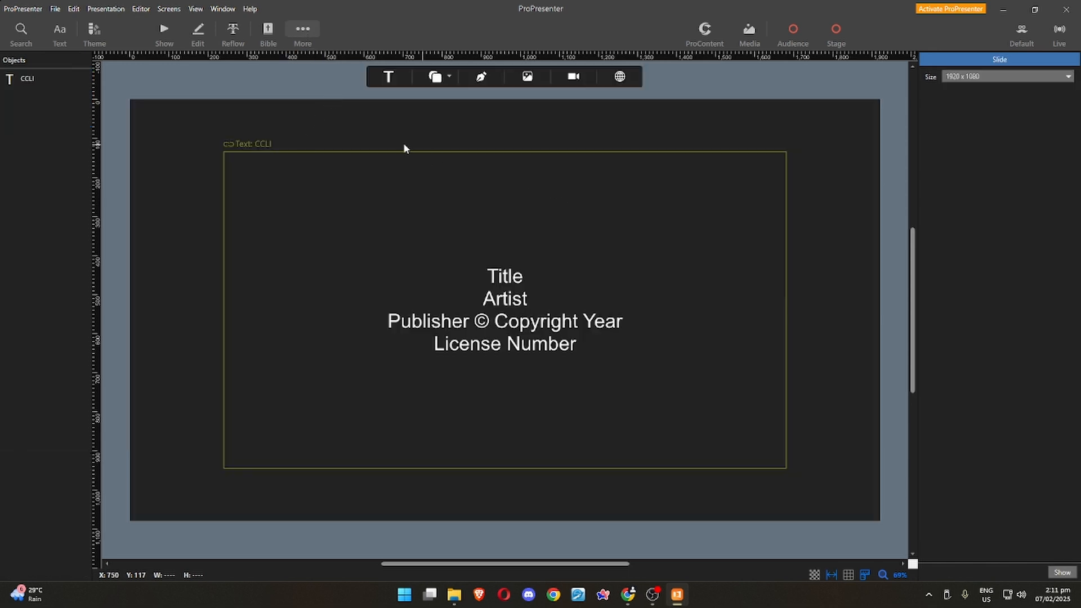
click(298, 31)
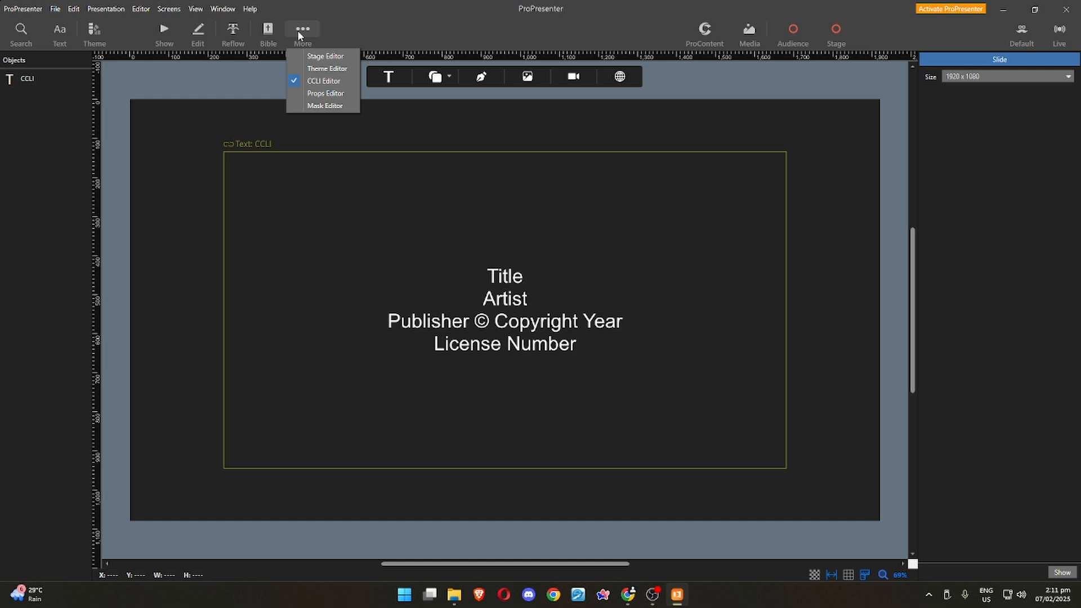
click(309, 95)
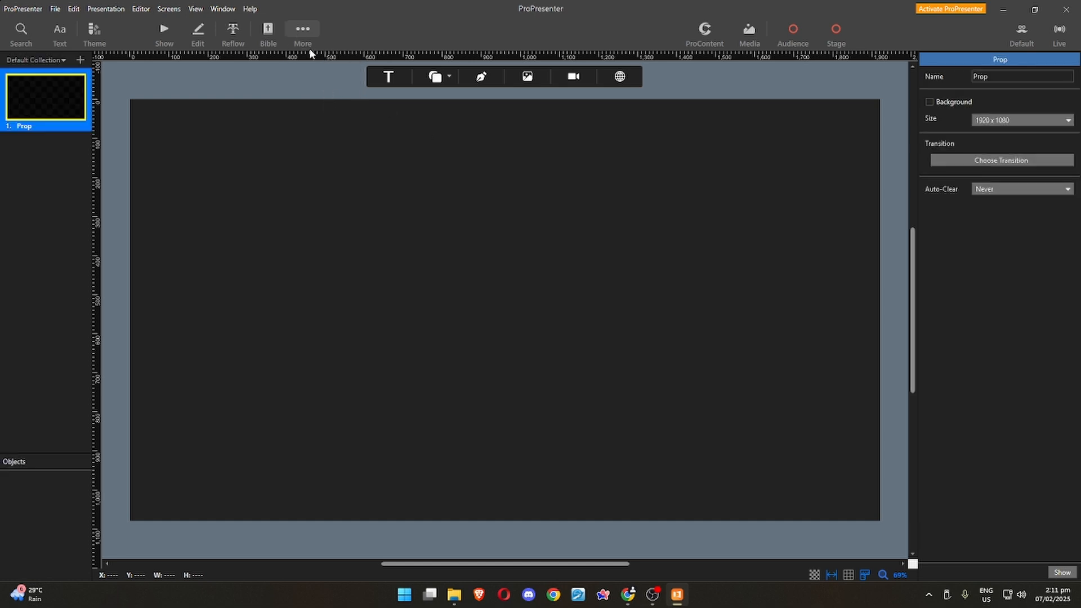
click(300, 29)
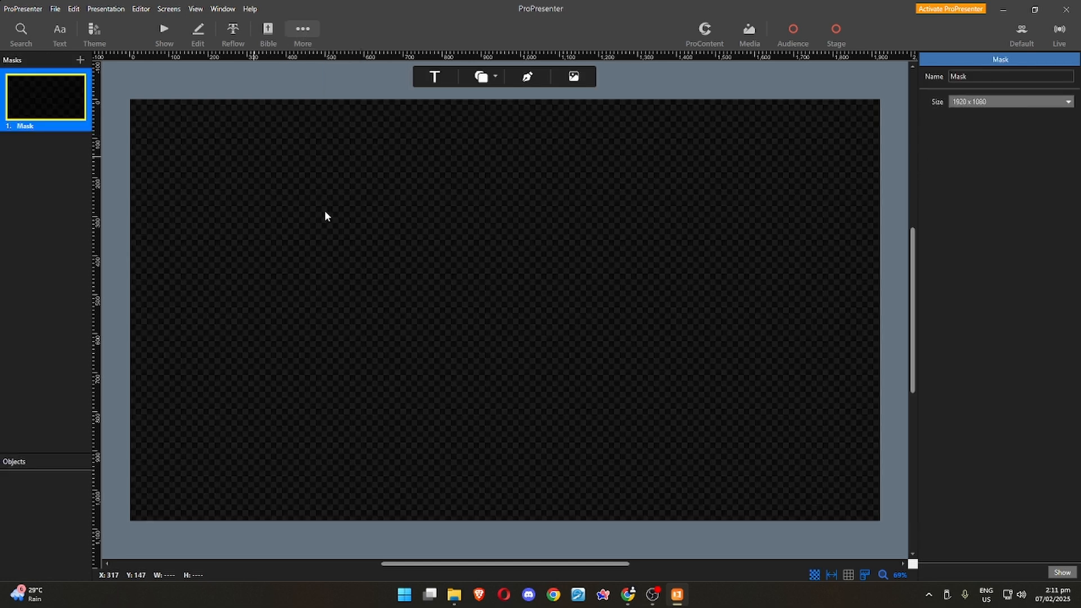
click(158, 32)
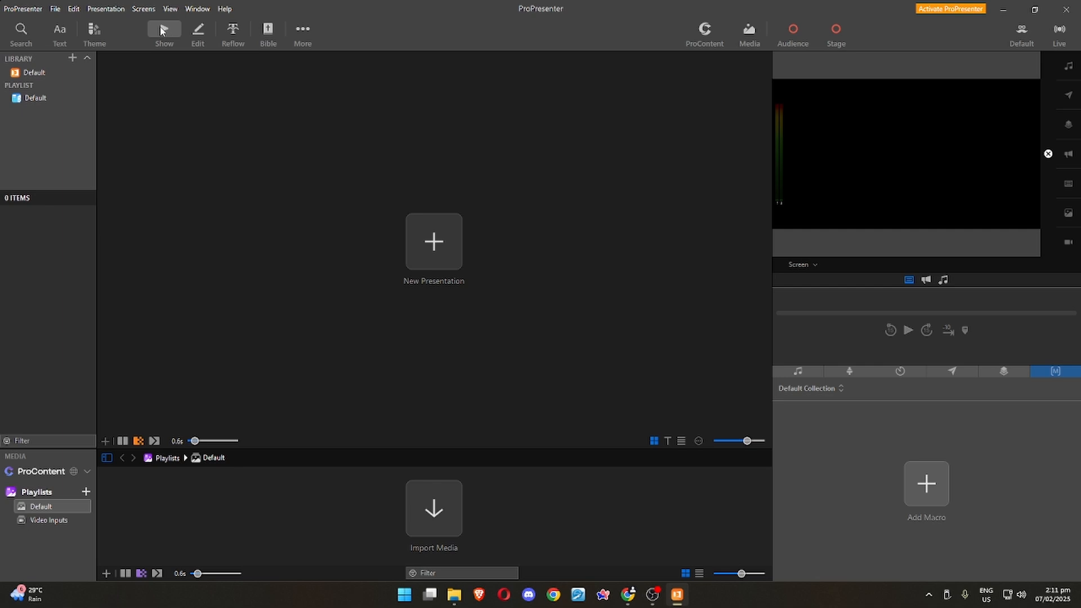
View the contents of the Default library.
click(24, 72)
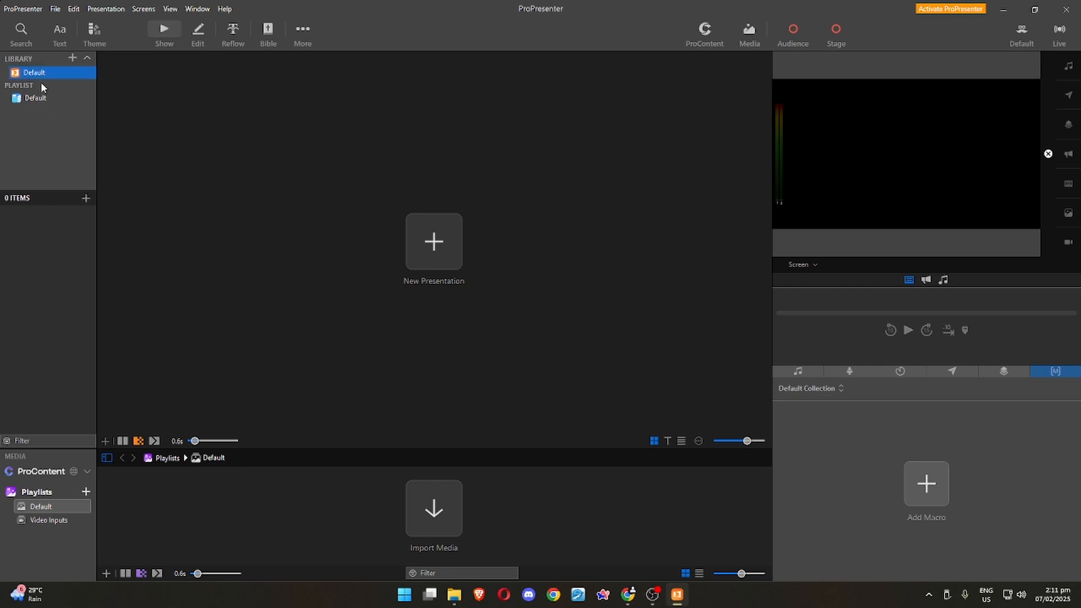
click(61, 355)
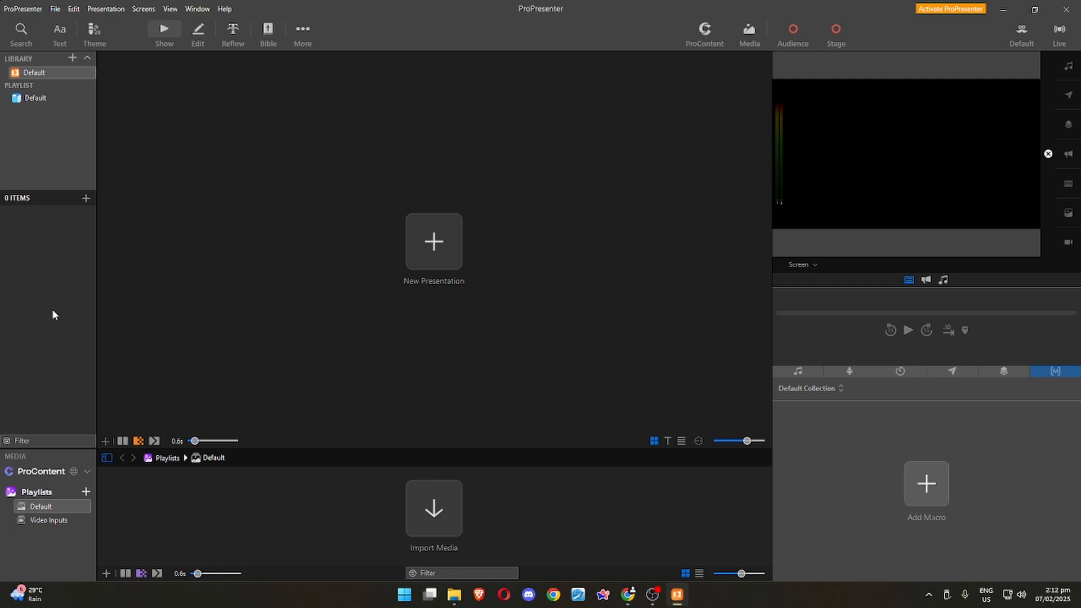
click(31, 73)
Rename the Default presentation playlist as Sunday Service.
click(35, 98)
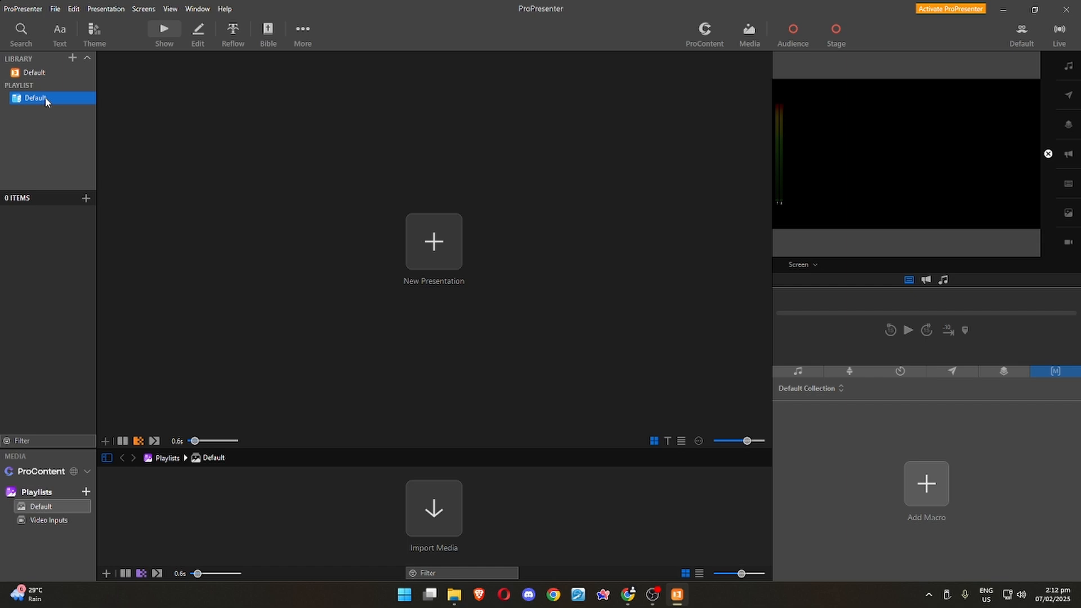
right_click(45, 100)
click(98, 104)
text(Sunday Service)
key(Return)
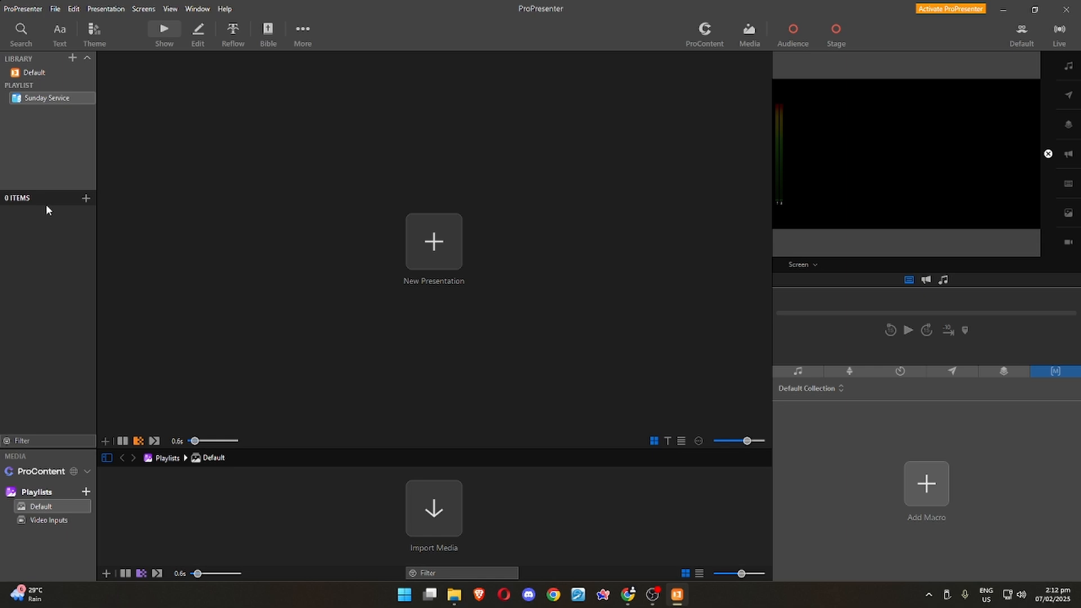
Add a new header and a new placeholder to the Sunday Service playlist.
click(86, 198)
click(39, 226)
click(85, 198)
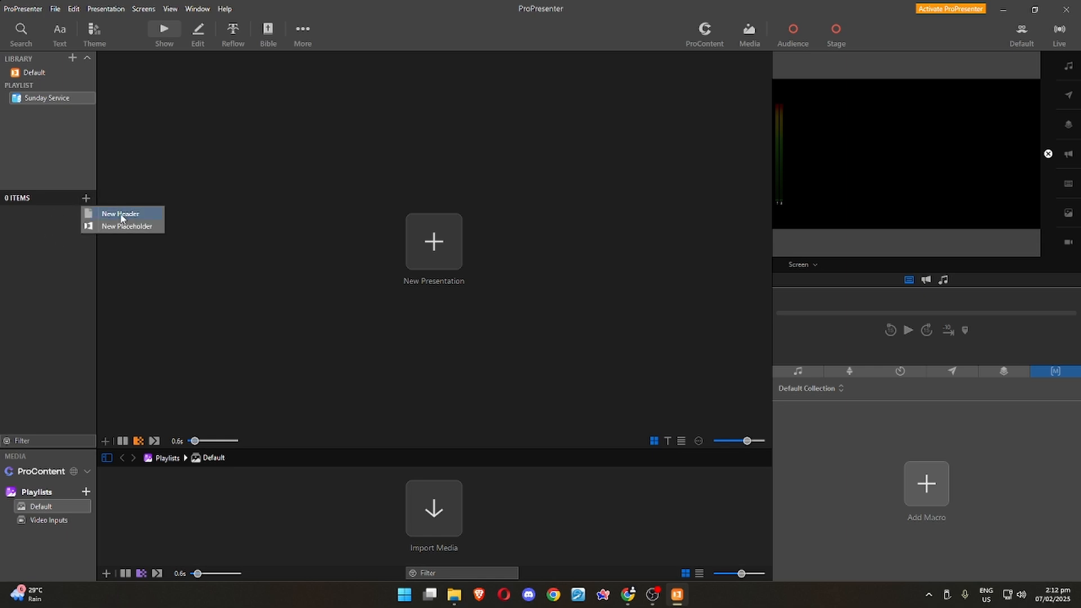
click(31, 214)
click(86, 198)
click(119, 214)
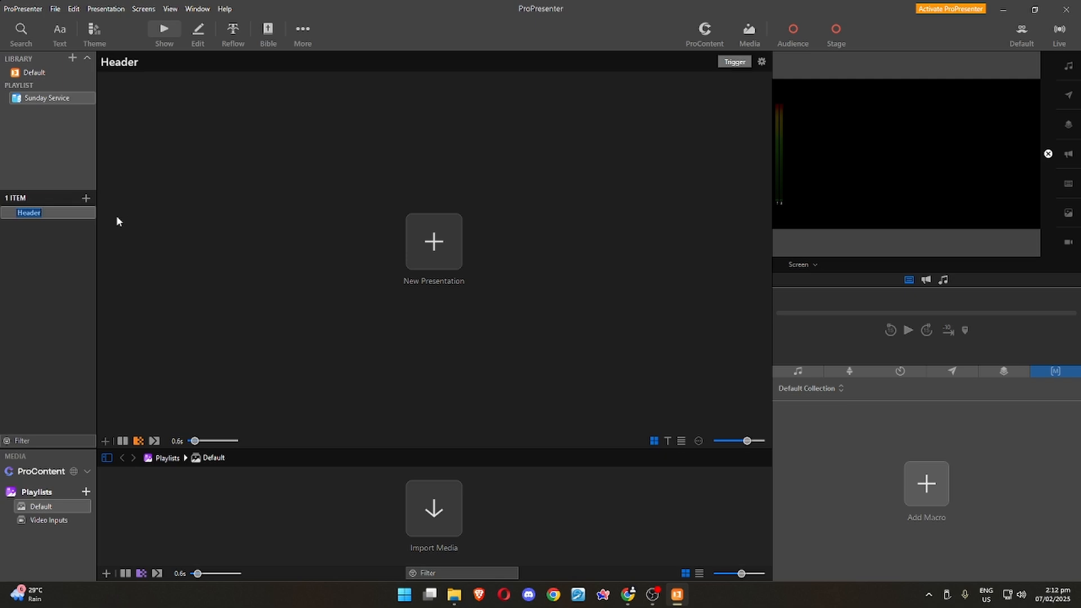
click(85, 198)
click(113, 225)
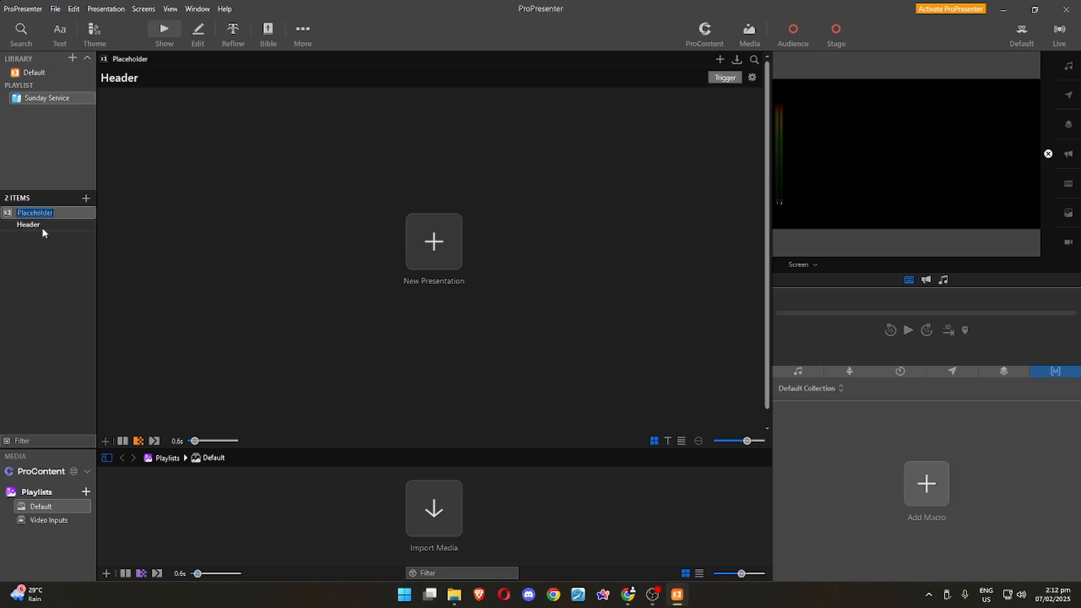
Create a 1920 x 1080 presentation named Presentation in the placeholder, using the Default library and the Sunday Service playlist.
click(720, 60)
text(Presen)
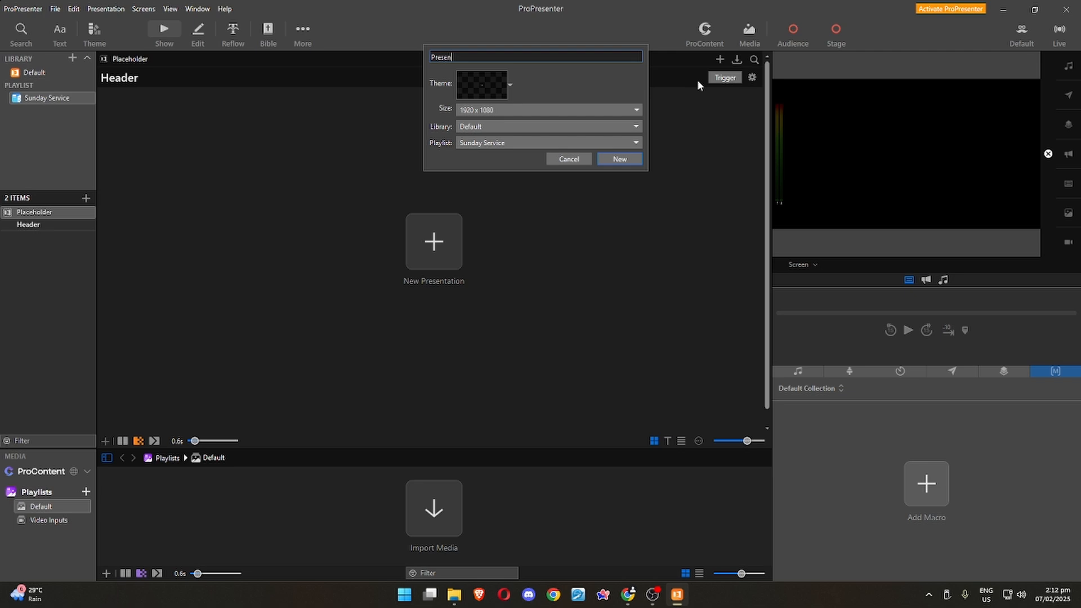
text(tation)
click(619, 159)
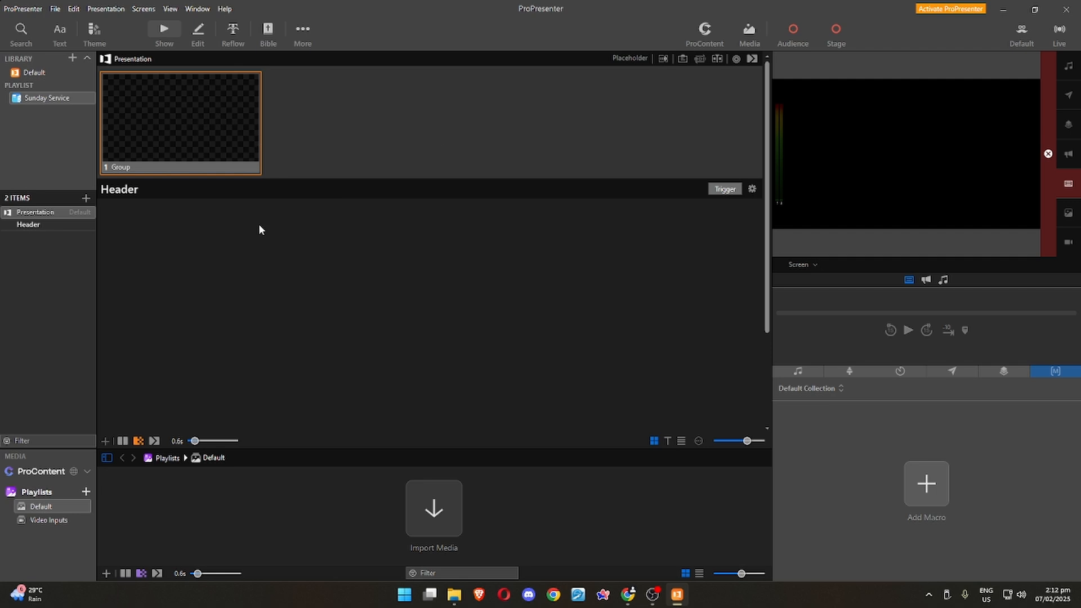
View the Default and Video Inputs media playlists, and clear the live slide from the output.
click(52, 505)
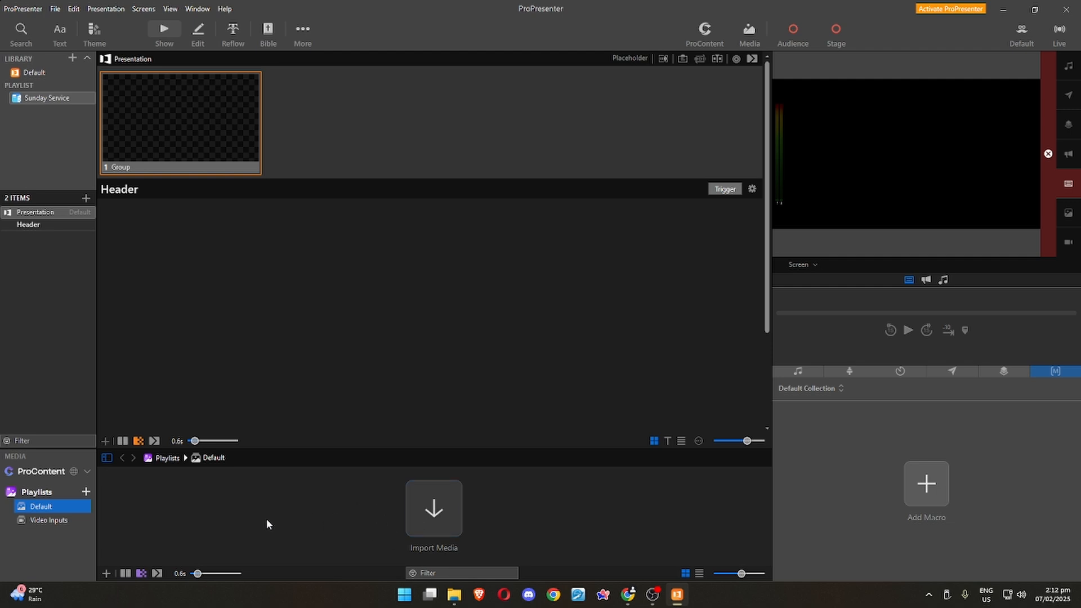
click(52, 521)
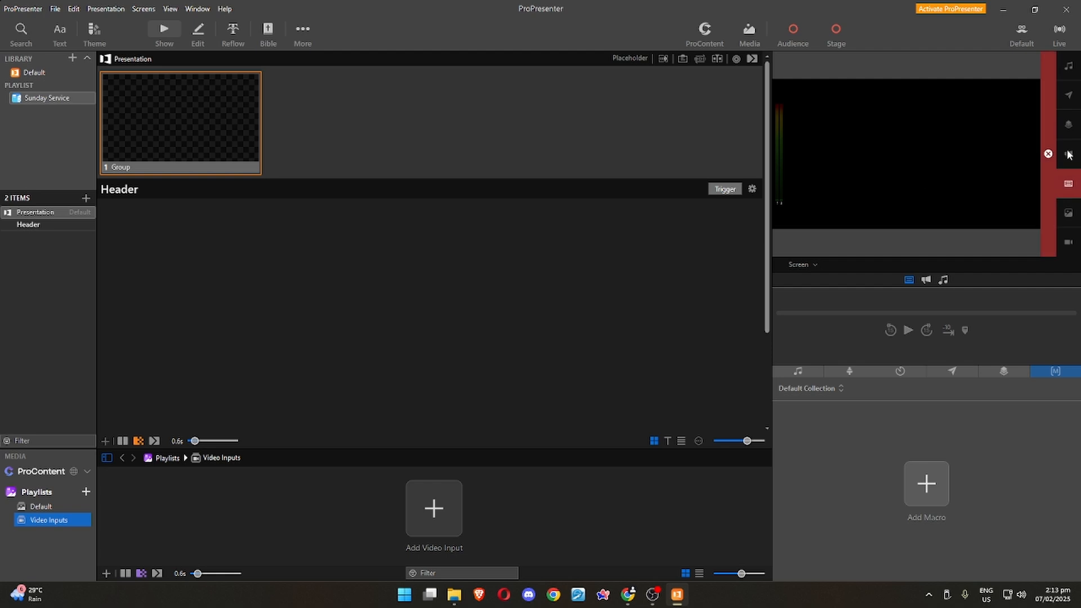
click(1068, 183)
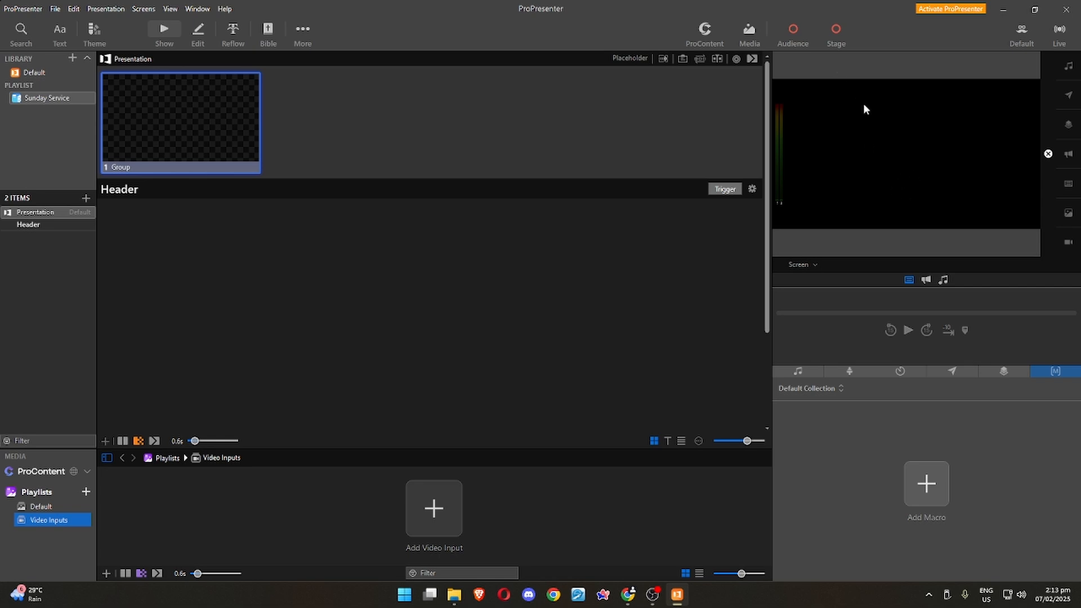
Try out the audience and stage outputs, switch them off again, and view the screen choices for the output preview.
click(796, 31)
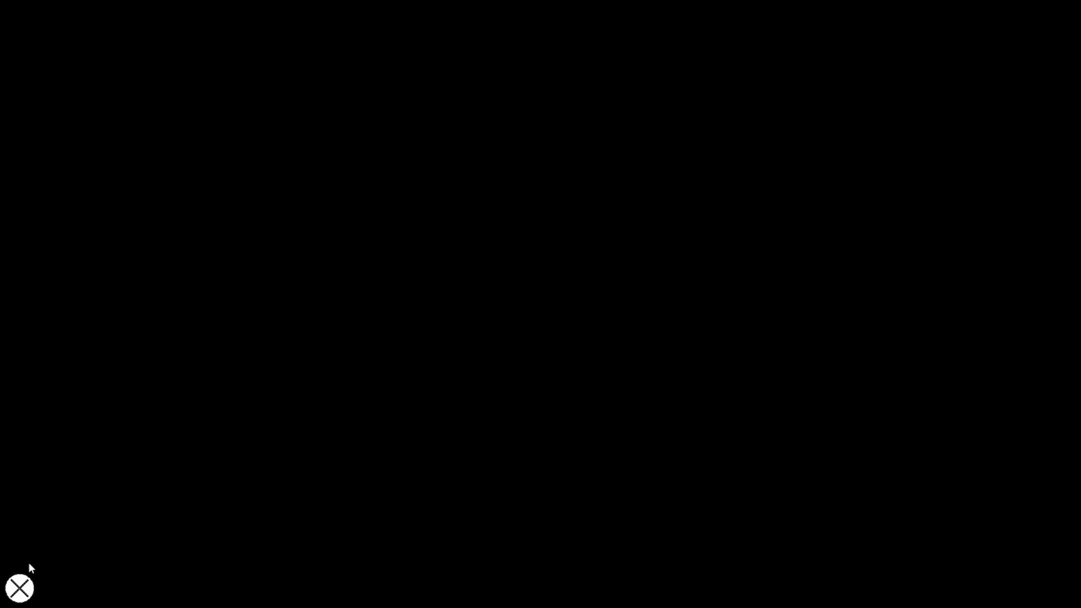
click(19, 588)
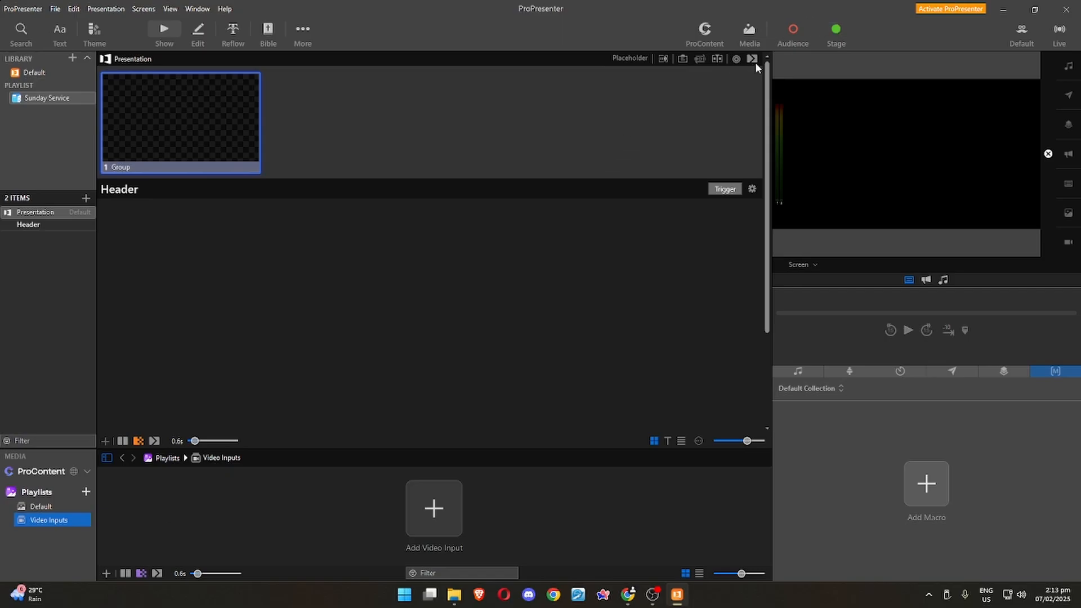
click(835, 31)
click(807, 265)
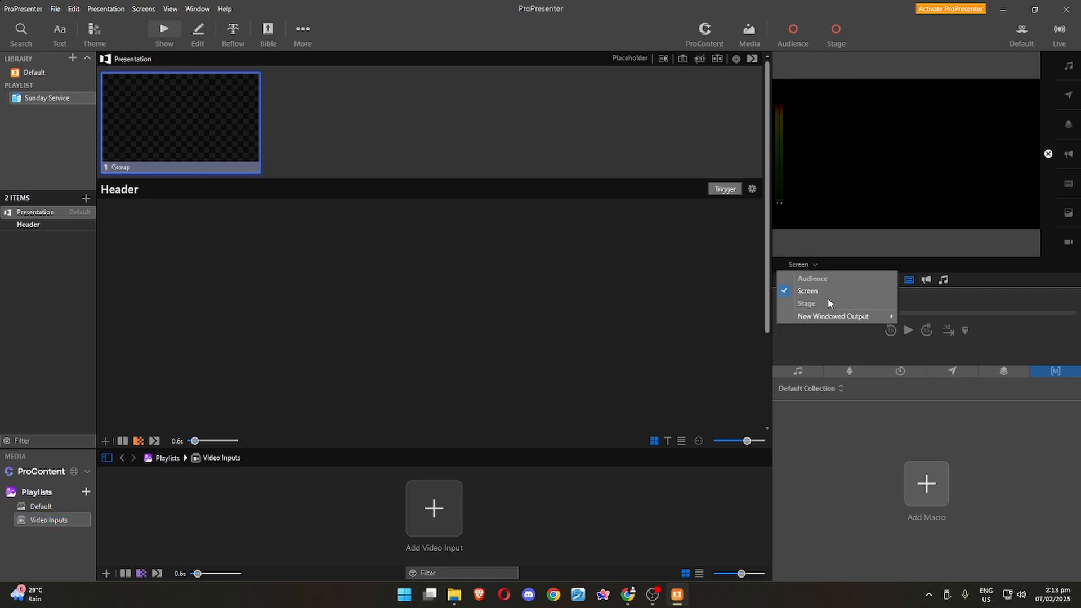
Examine the audio, stage, timers, messages, props and macros show controls one after another.
click(799, 371)
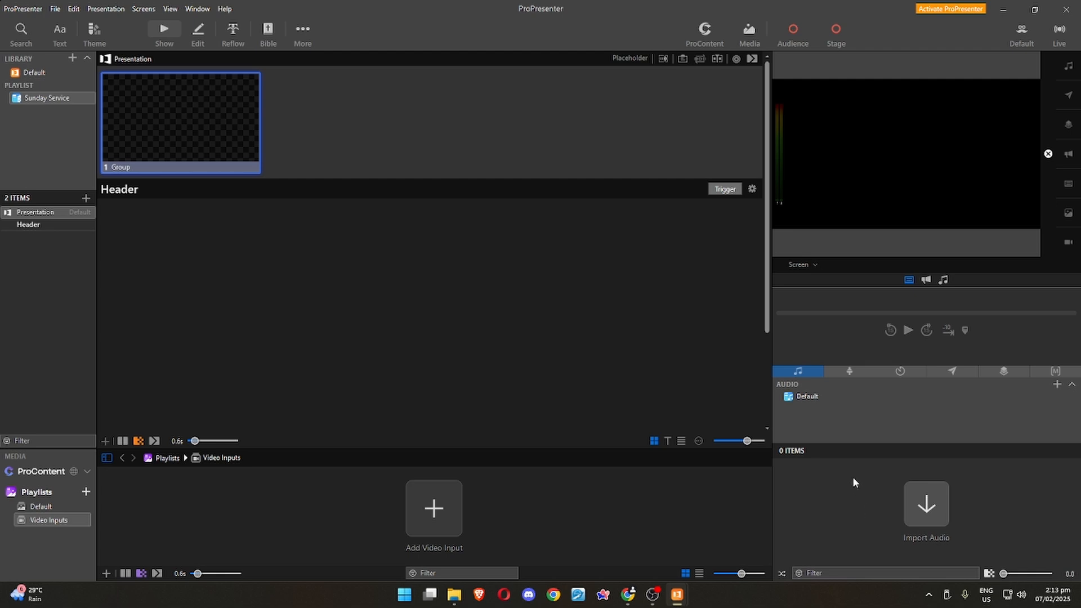
click(850, 371)
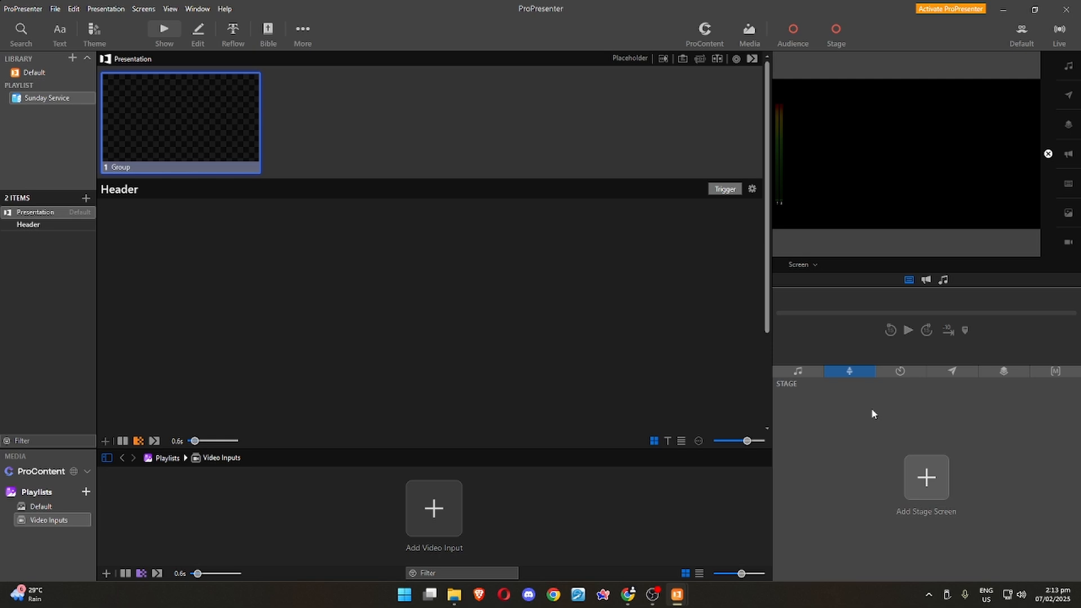
click(899, 371)
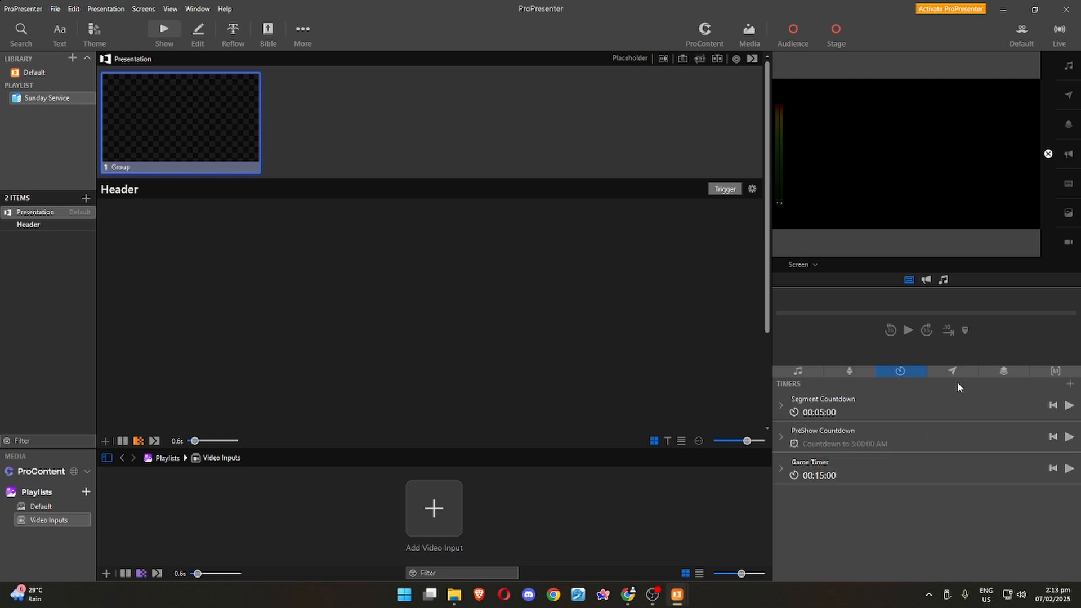
click(951, 372)
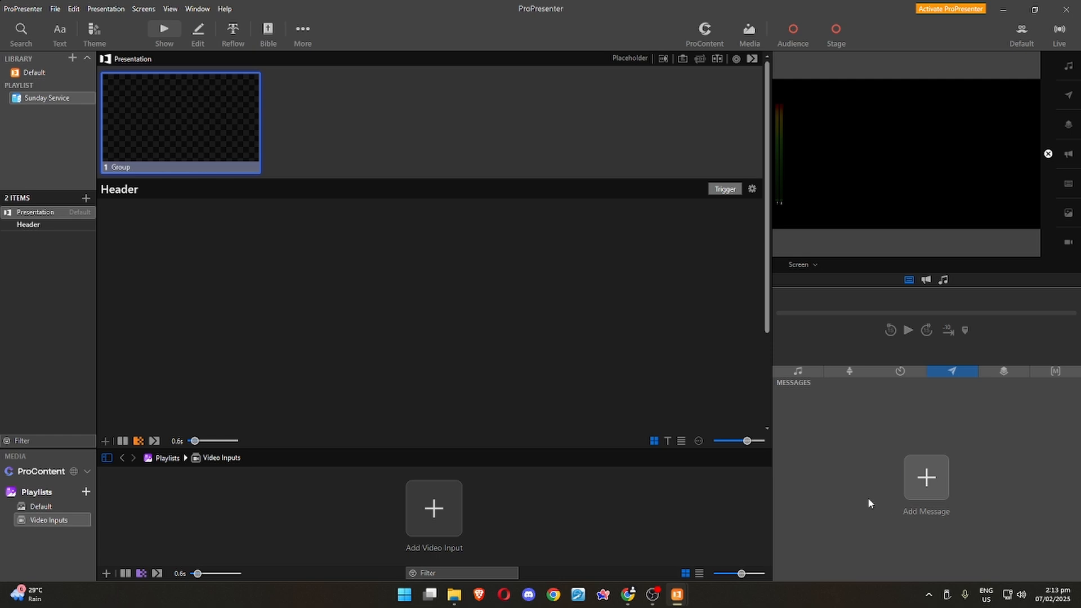
click(1008, 372)
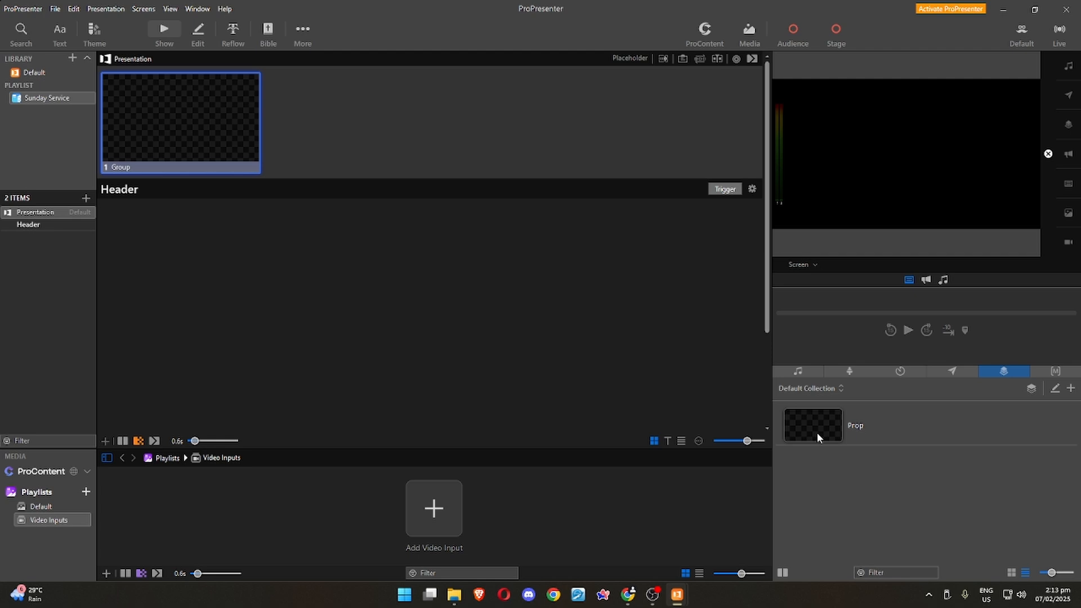
click(1056, 372)
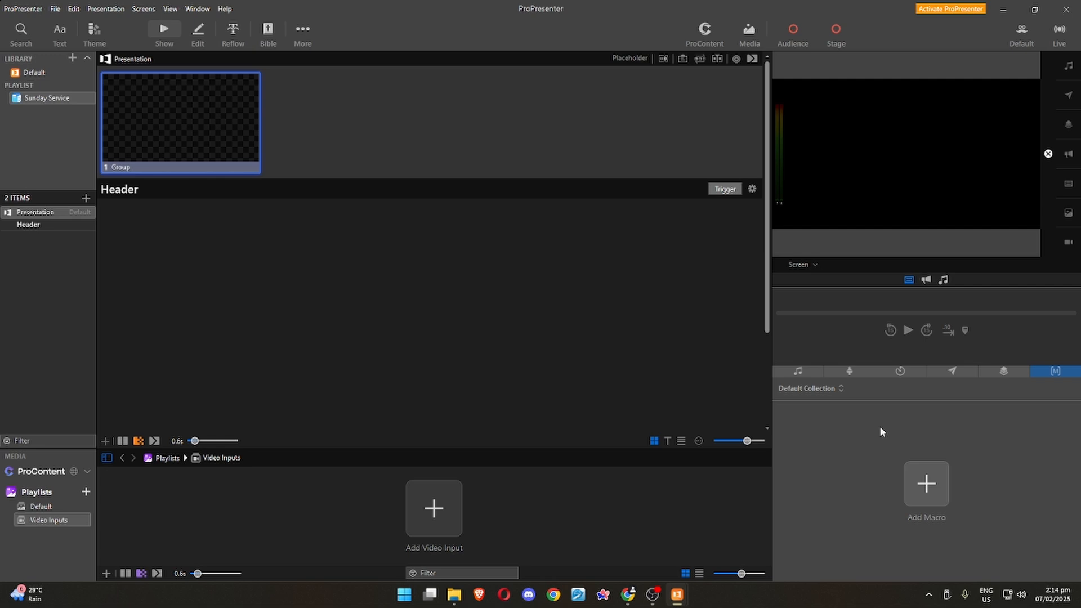
Add a macro with the default name to the Default Collection and look through the action types it can trigger.
click(923, 486)
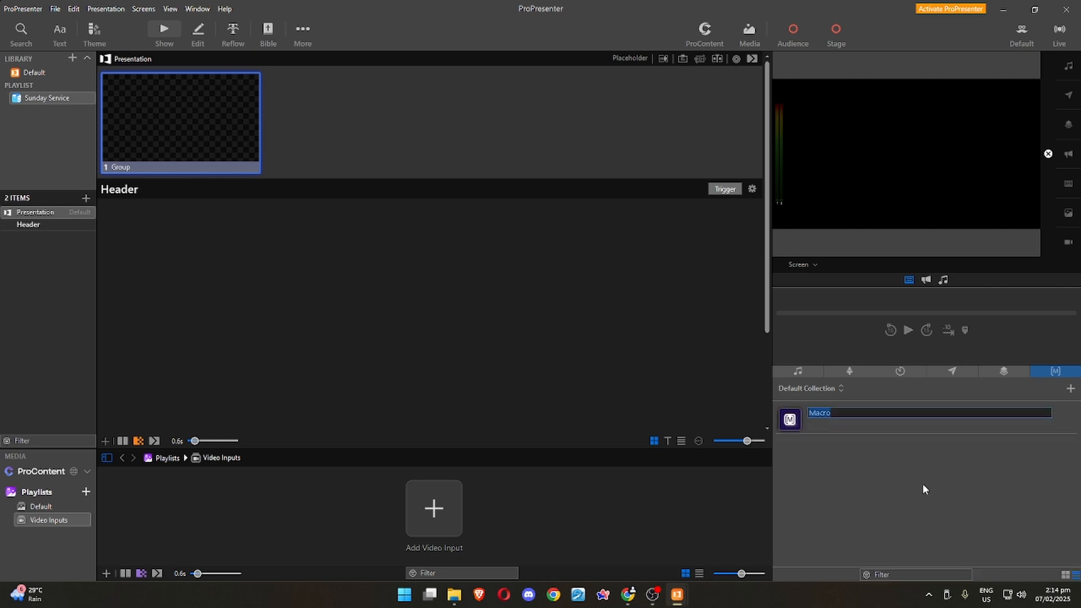
right_click(889, 427)
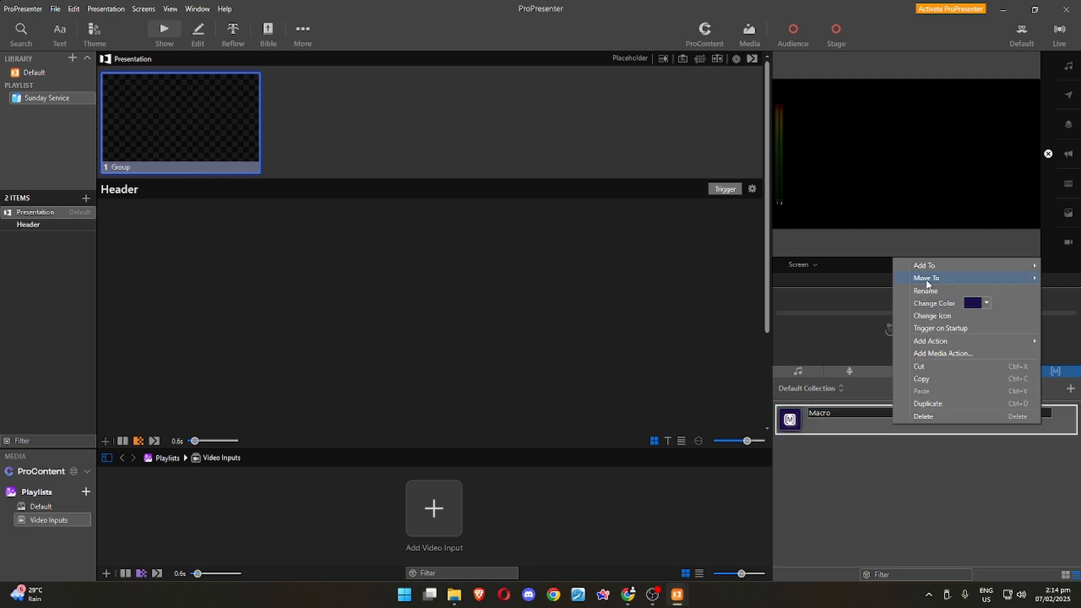
mouse_move(952, 344)
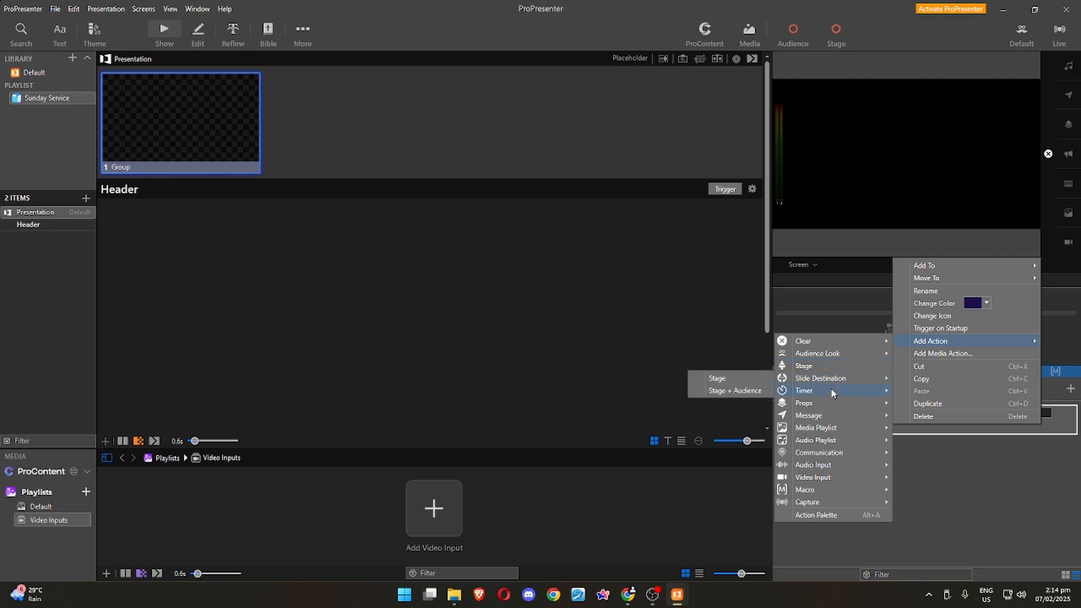
mouse_move(832, 396)
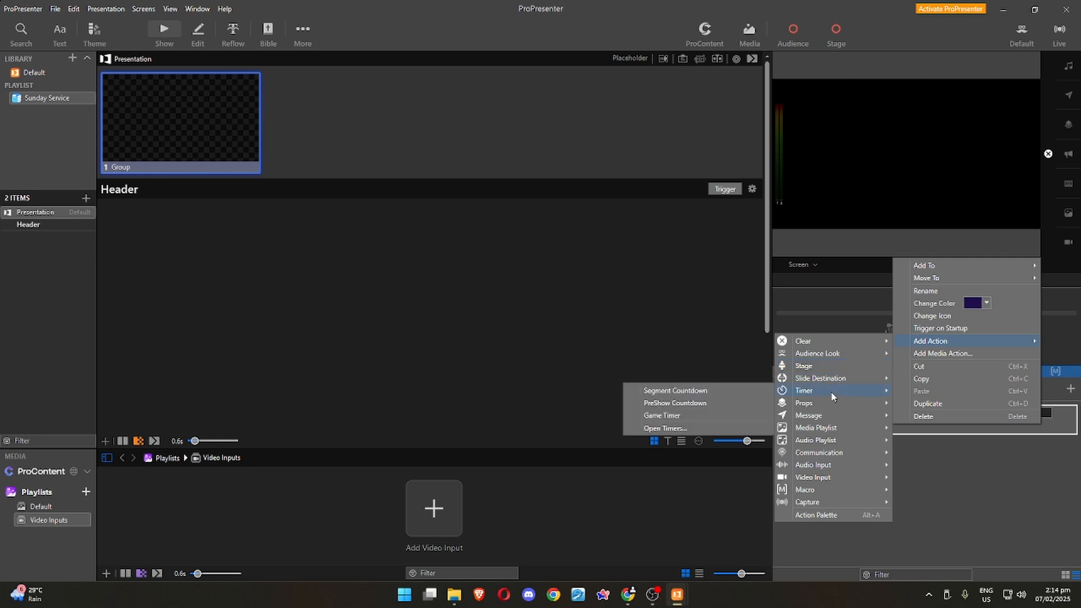
mouse_move(823, 416)
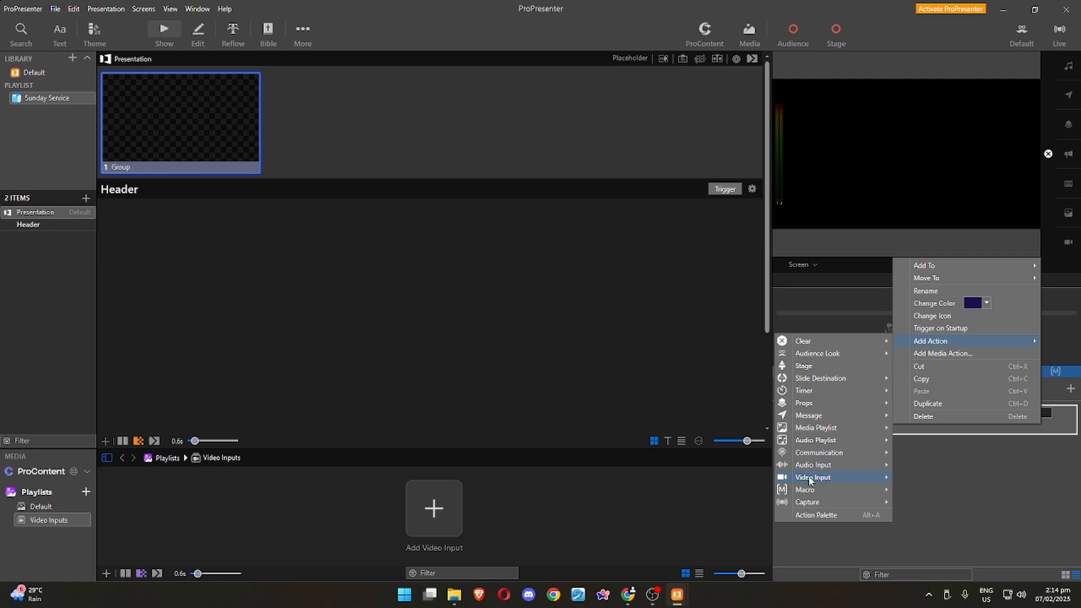
mouse_move(809, 479)
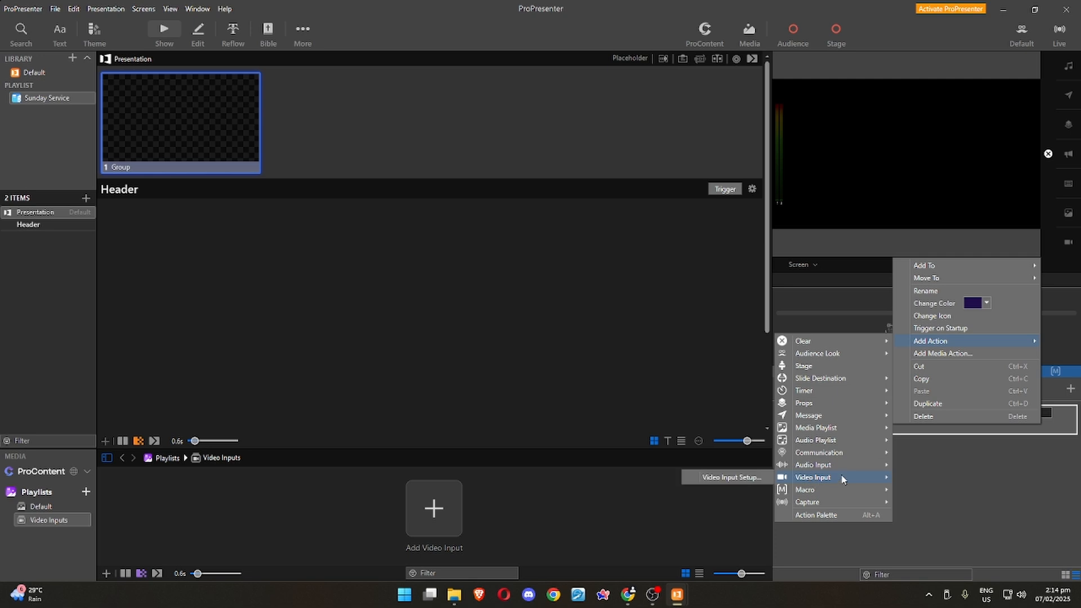
click(941, 478)
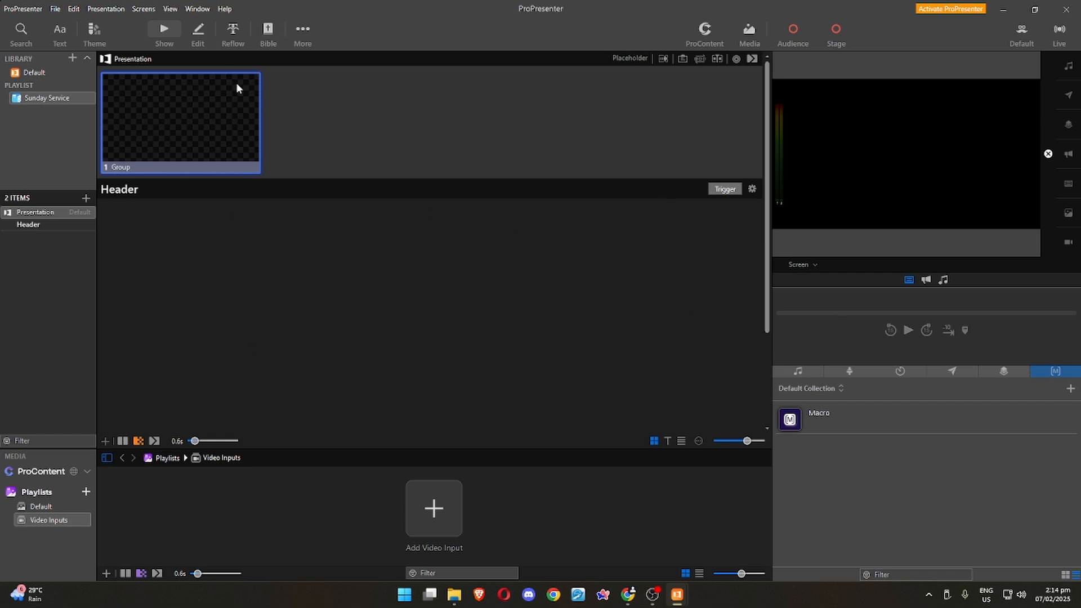
Set pexels-rompalliharish-1698618.jpg from the Camera Roll as the logo in the general settings, and clear the output to that logo.
click(22, 8)
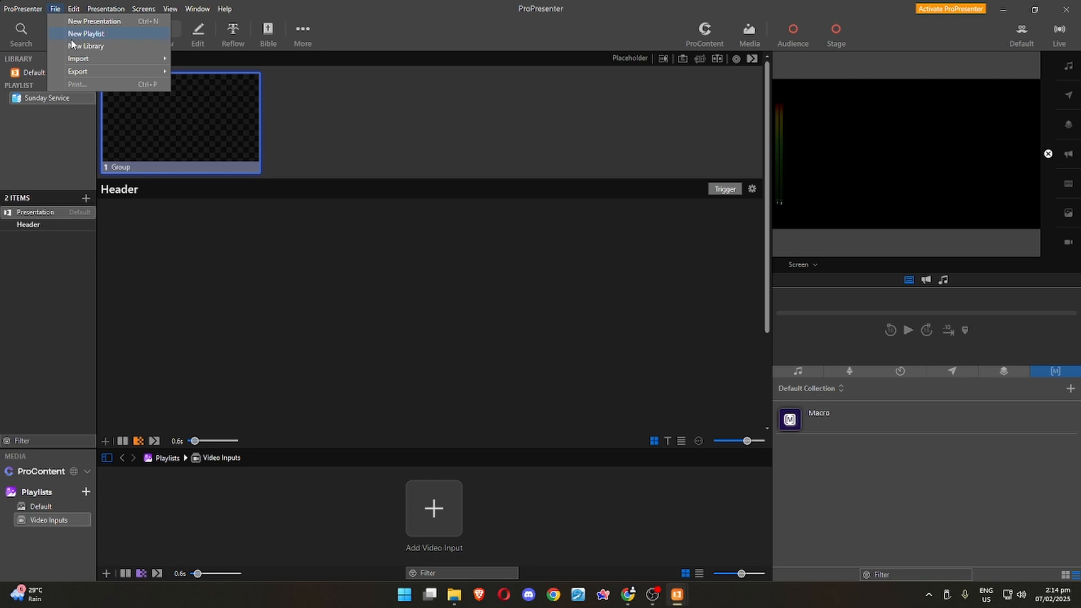
click(33, 46)
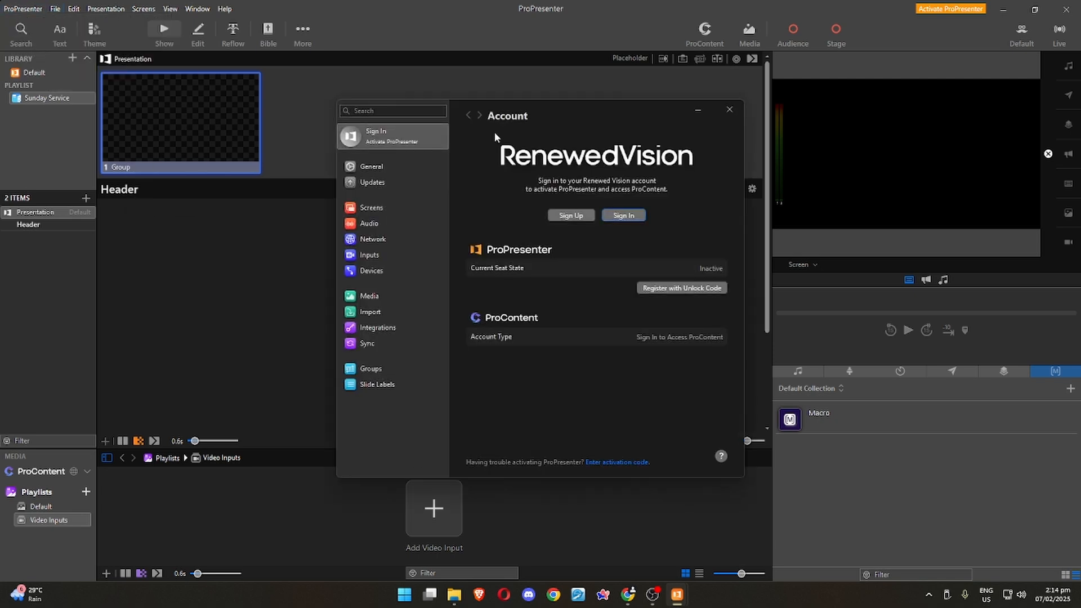
click(375, 133)
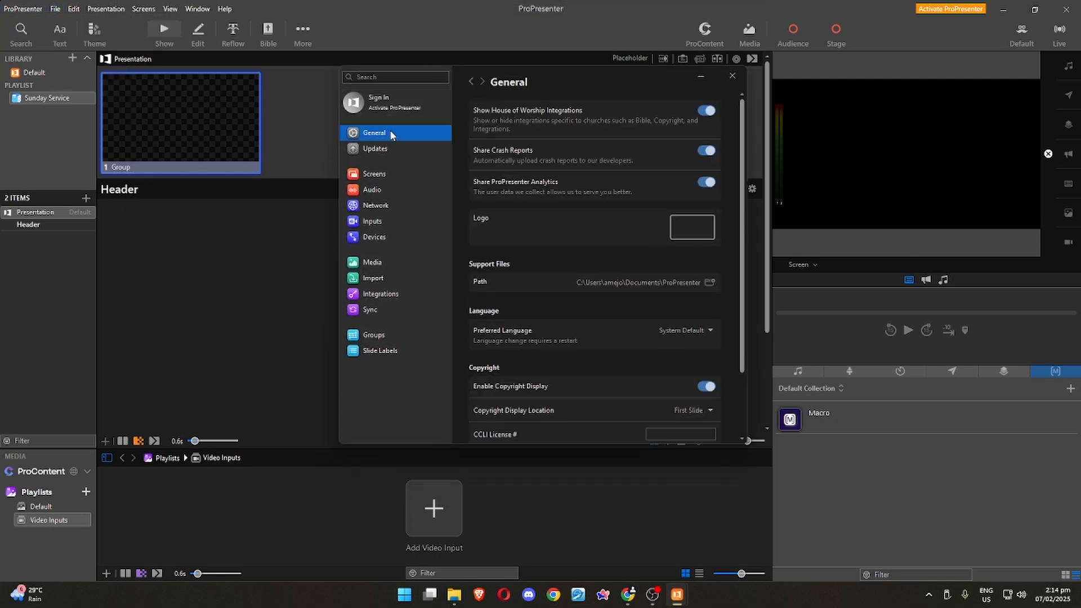
click(693, 235)
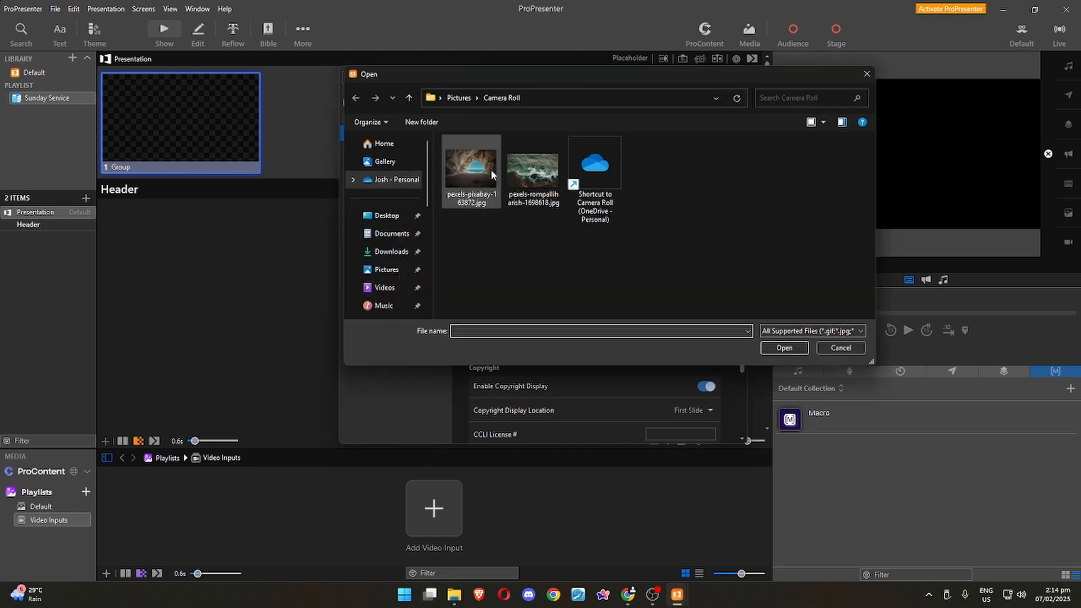
click(542, 178)
click(782, 346)
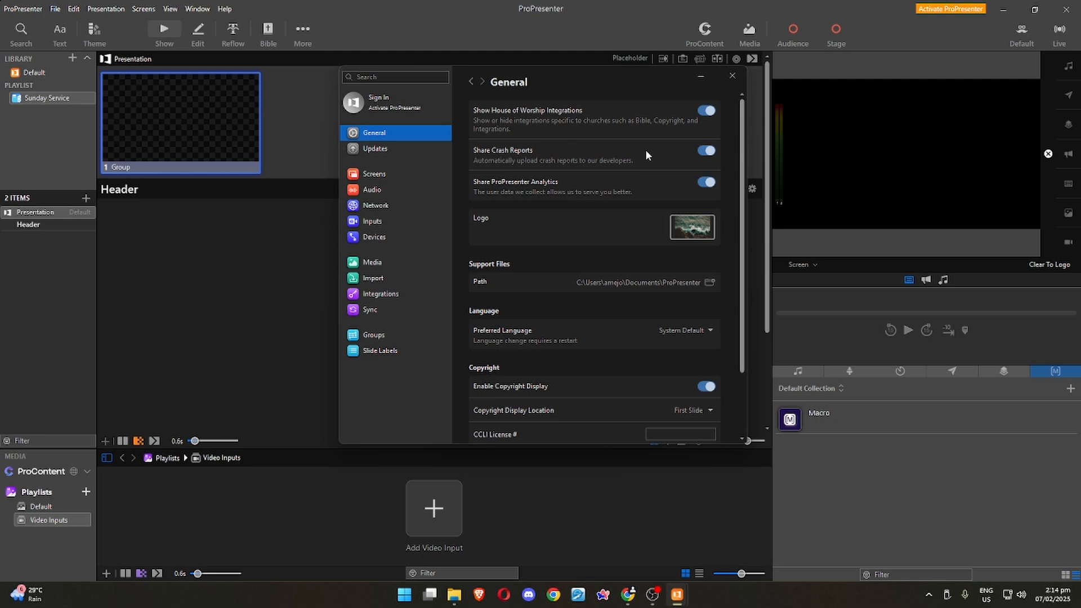
click(732, 77)
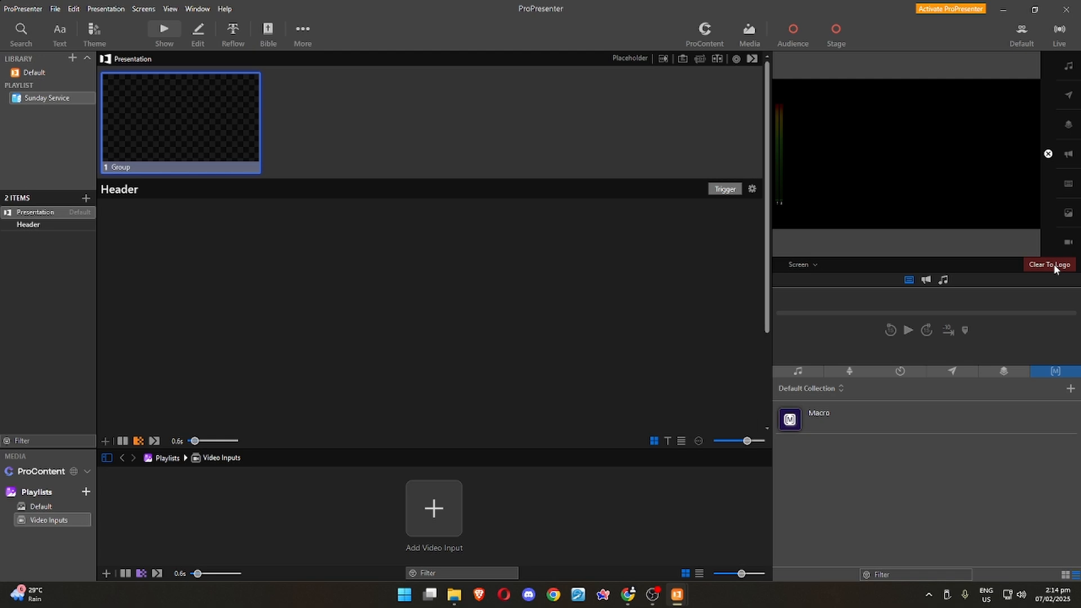
click(1053, 264)
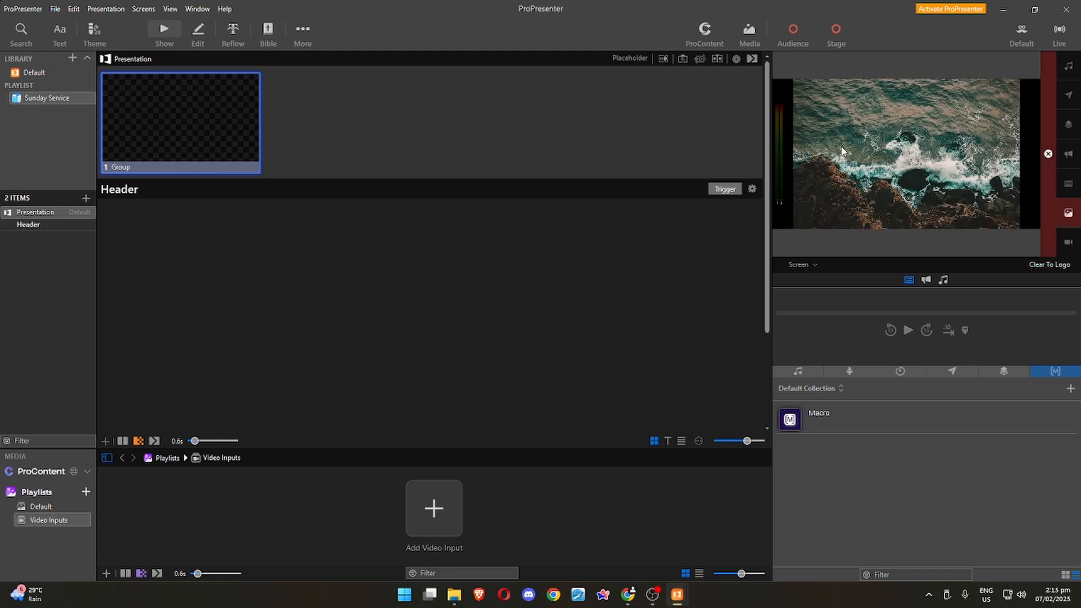
Review the copyright options in the general settings, including the copyright layout's format and available tokens.
click(37, 10)
click(55, 46)
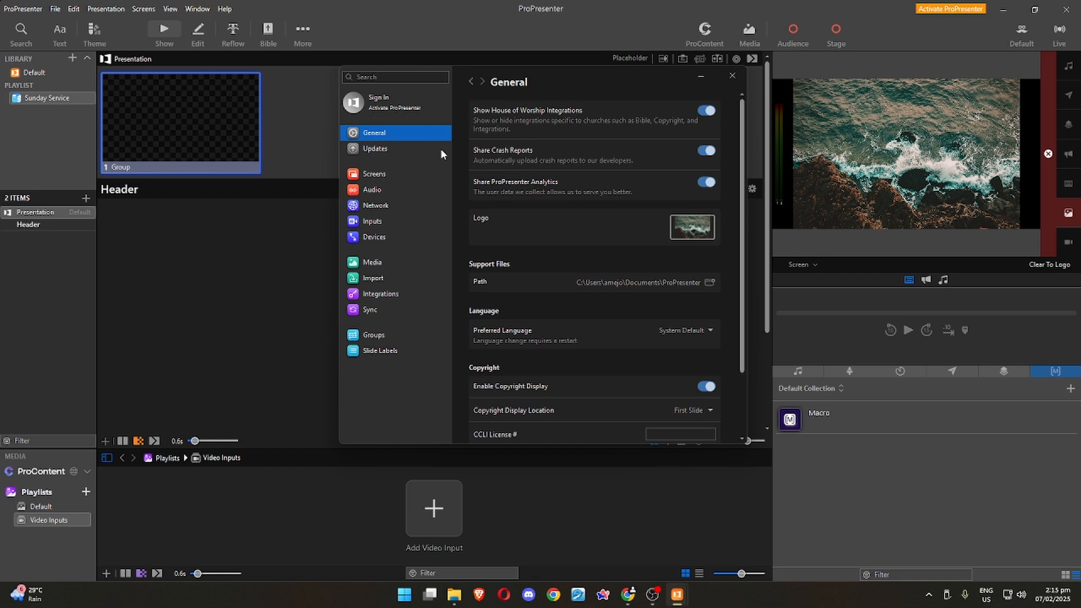
scroll(574, 267, down, 3)
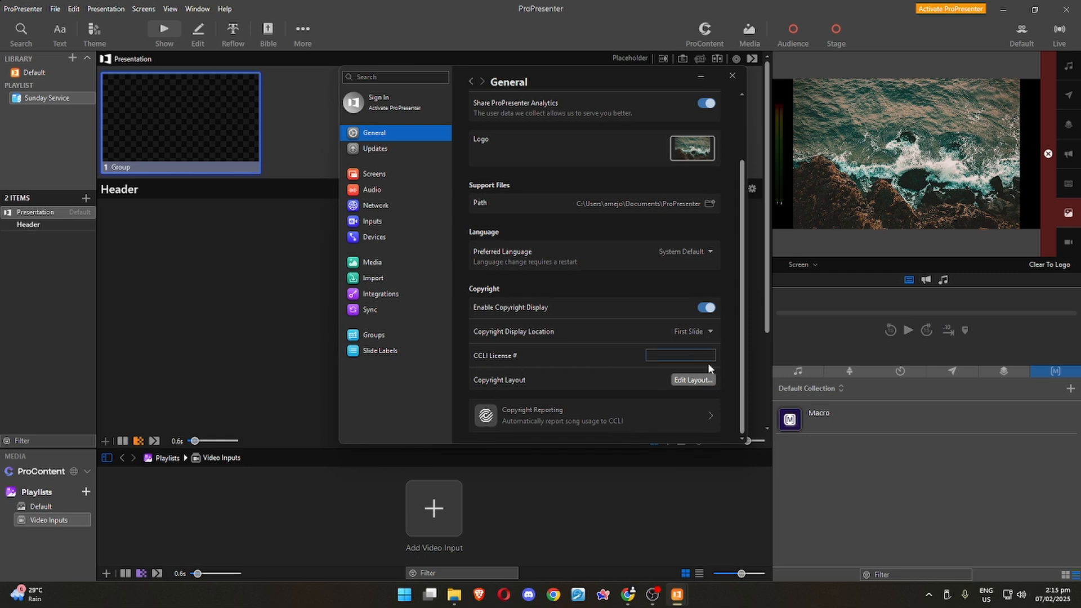
click(692, 381)
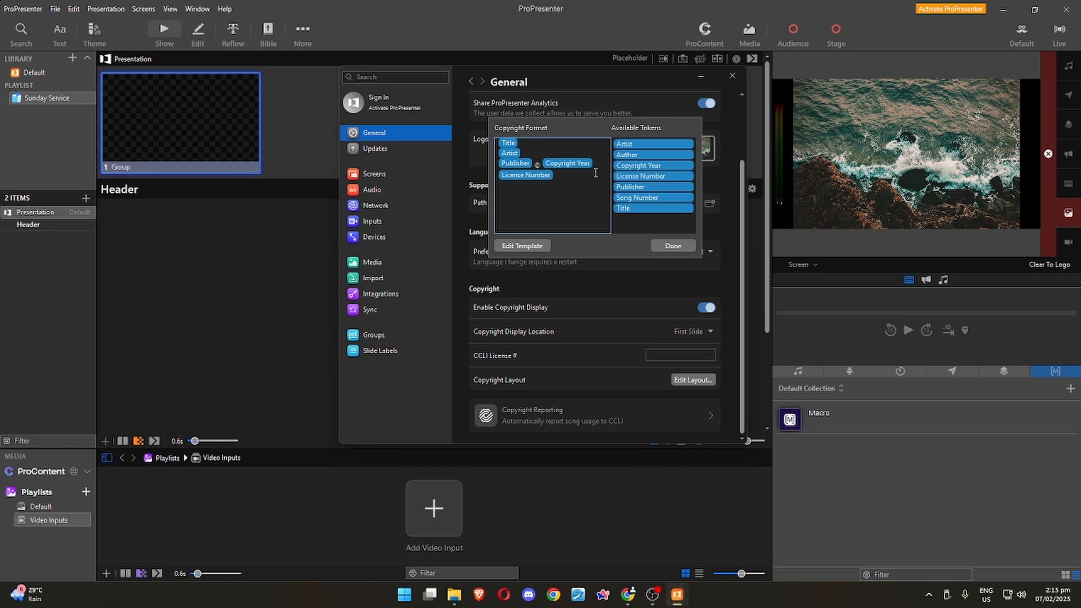
click(667, 246)
View the update and screen settings, and examine the output choices for audience and stage screens in the screen configuration.
click(398, 147)
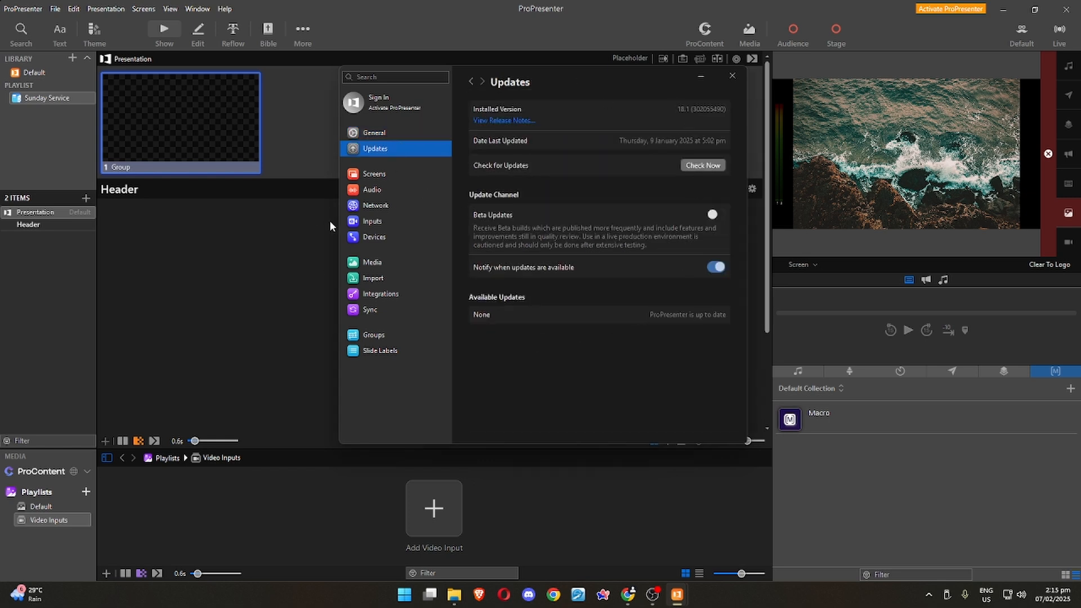
click(382, 173)
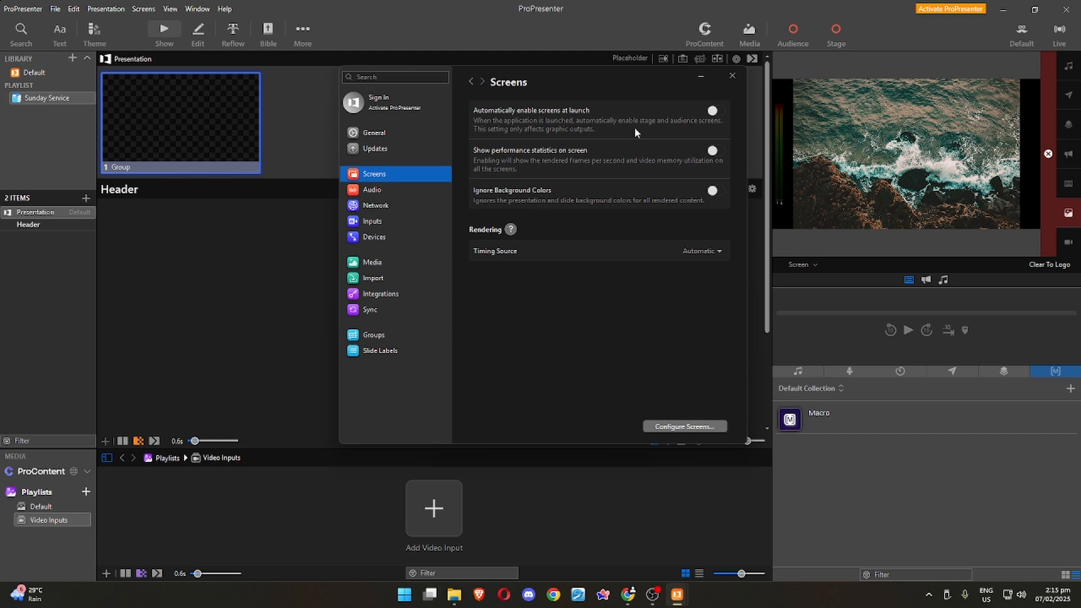
click(680, 427)
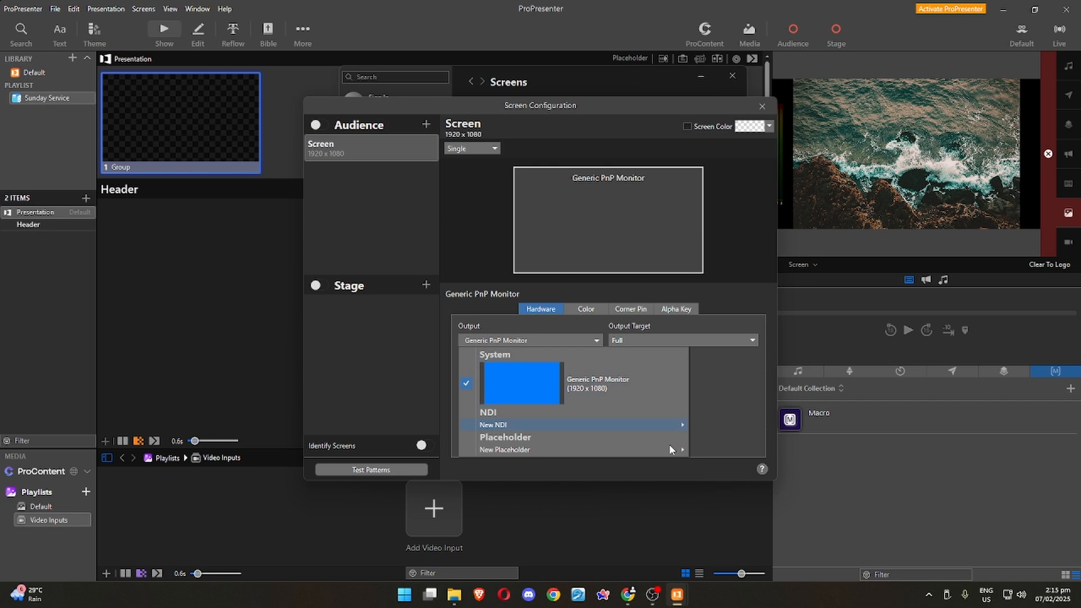
click(315, 200)
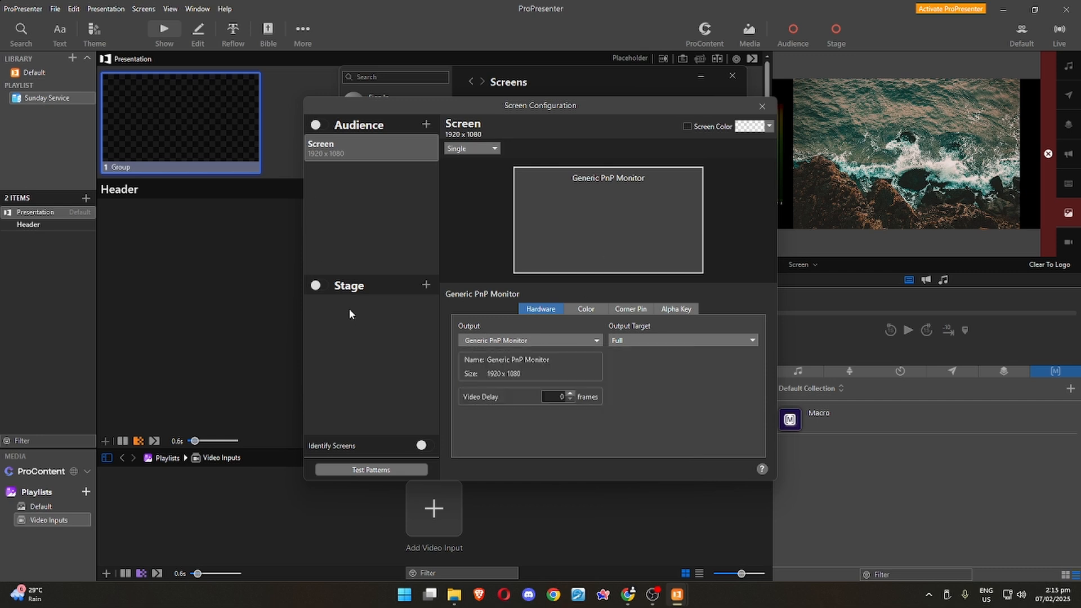
click(425, 285)
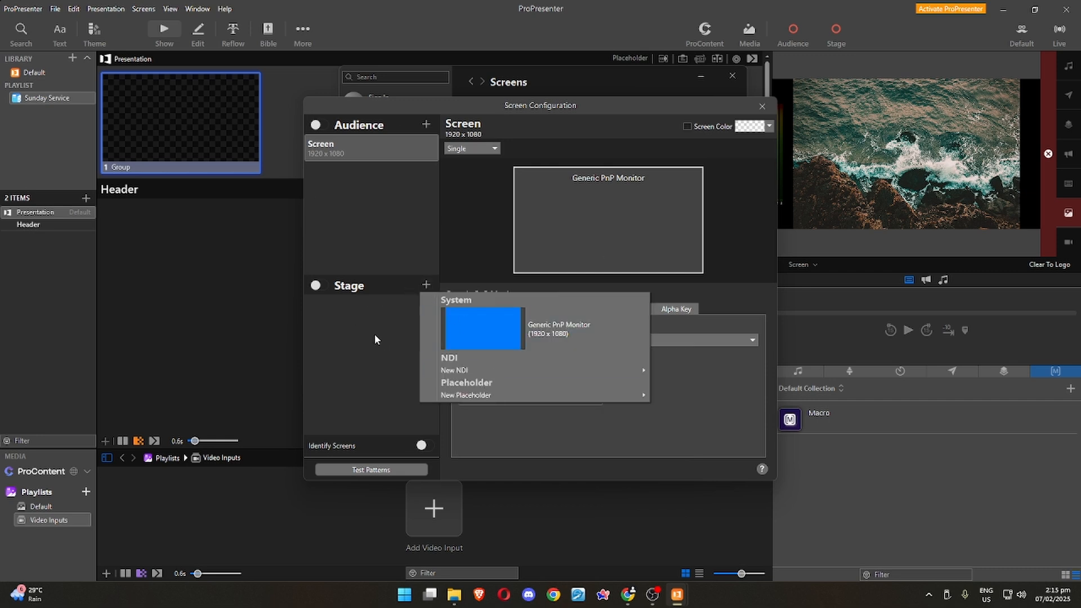
click(376, 318)
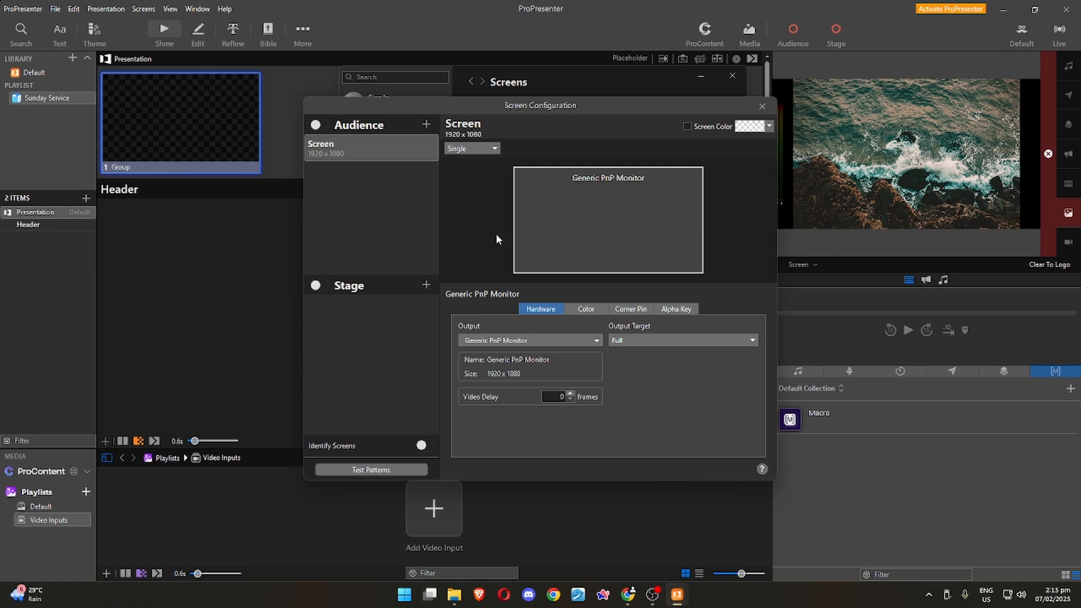
click(762, 106)
Examine the audio, network and inputs settings one after another.
click(393, 193)
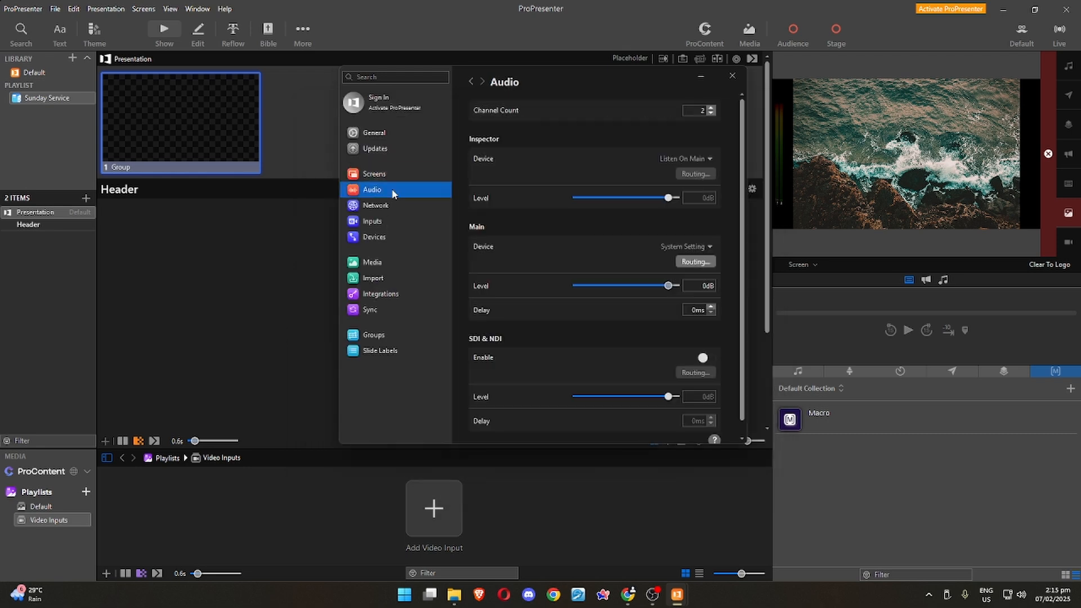
scroll(640, 312, down, 2)
scroll(641, 315, up, 2)
click(397, 208)
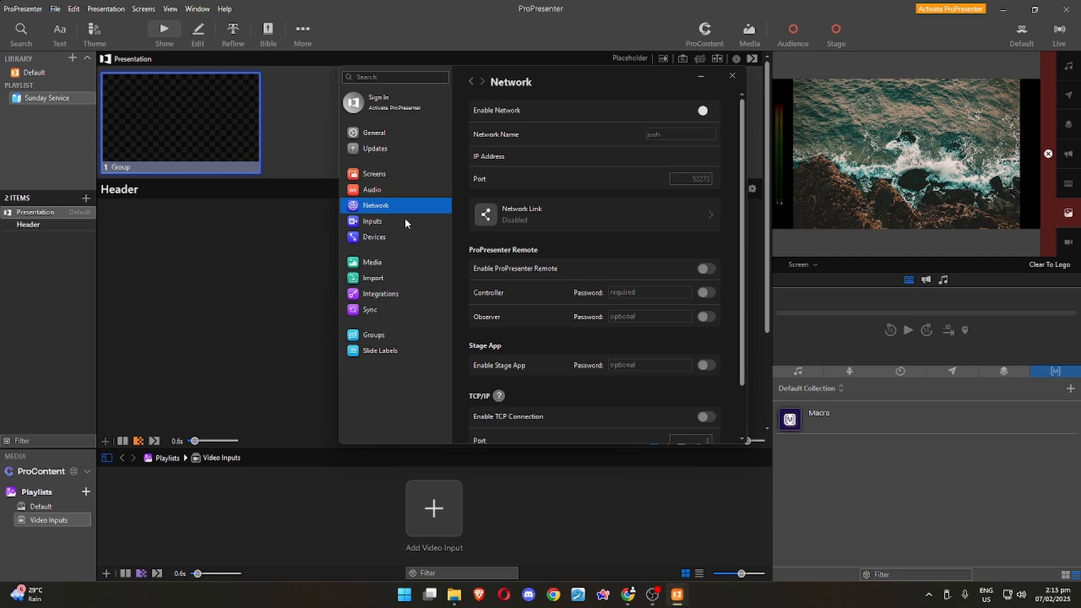
click(371, 221)
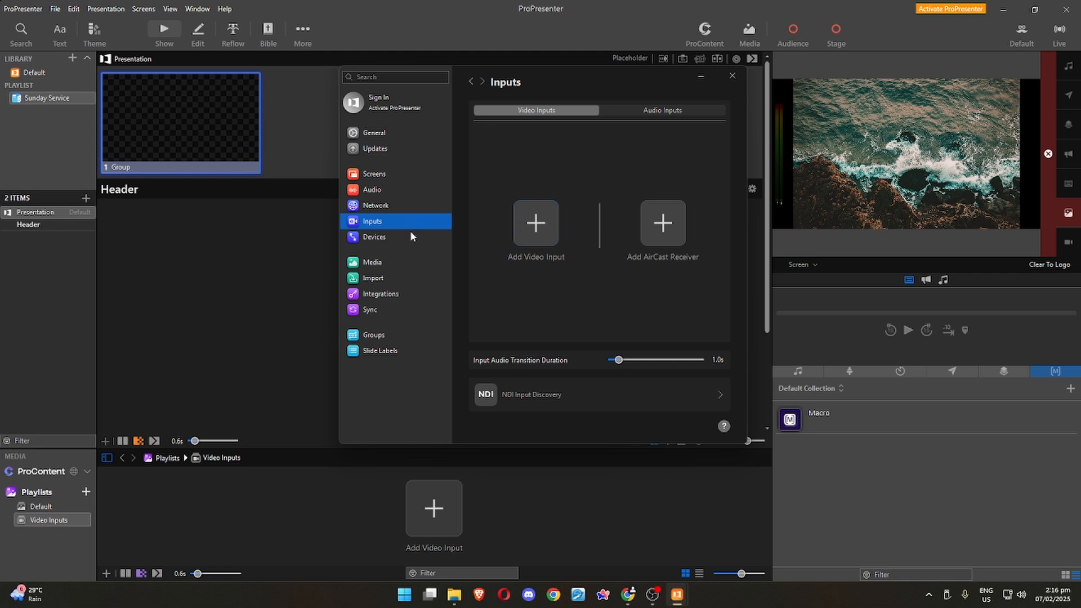
Look through the integrations, sync, slide label and group settings, including the full list of groups, and close the settings.
click(381, 293)
click(386, 309)
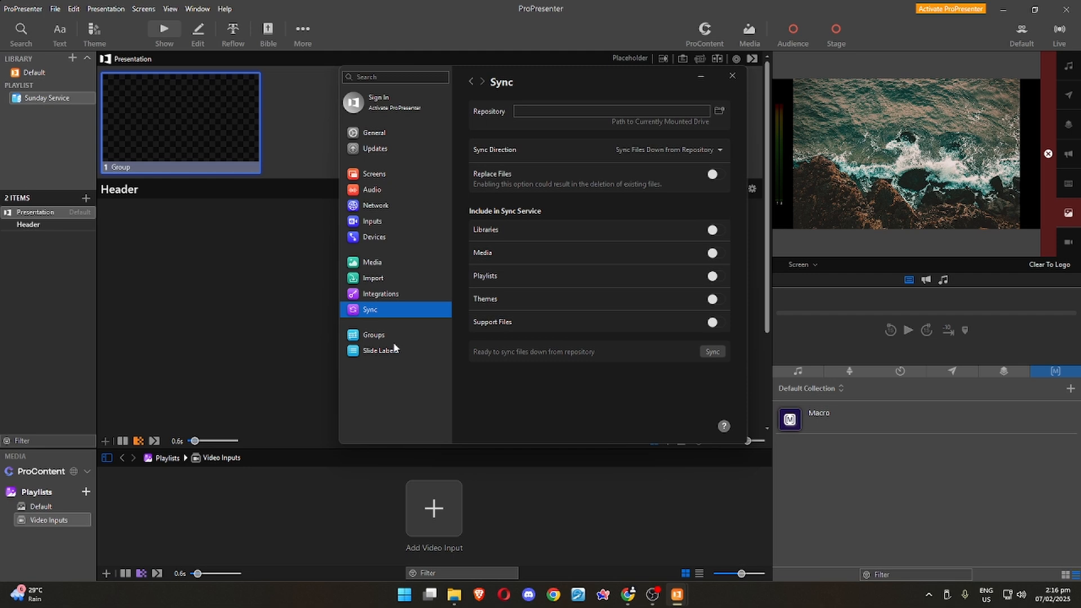
click(373, 335)
click(391, 352)
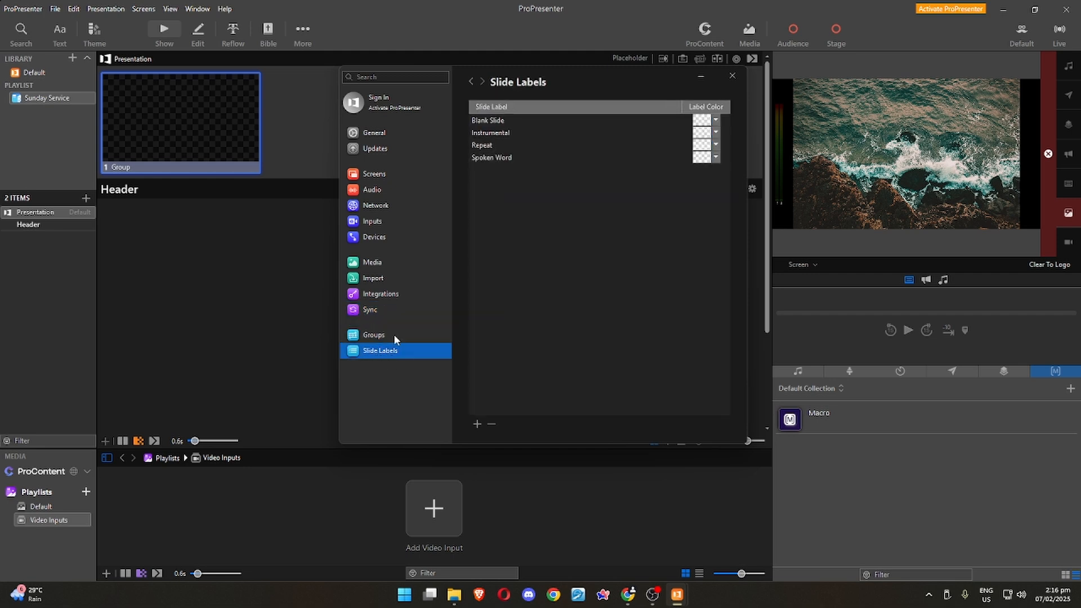
click(394, 335)
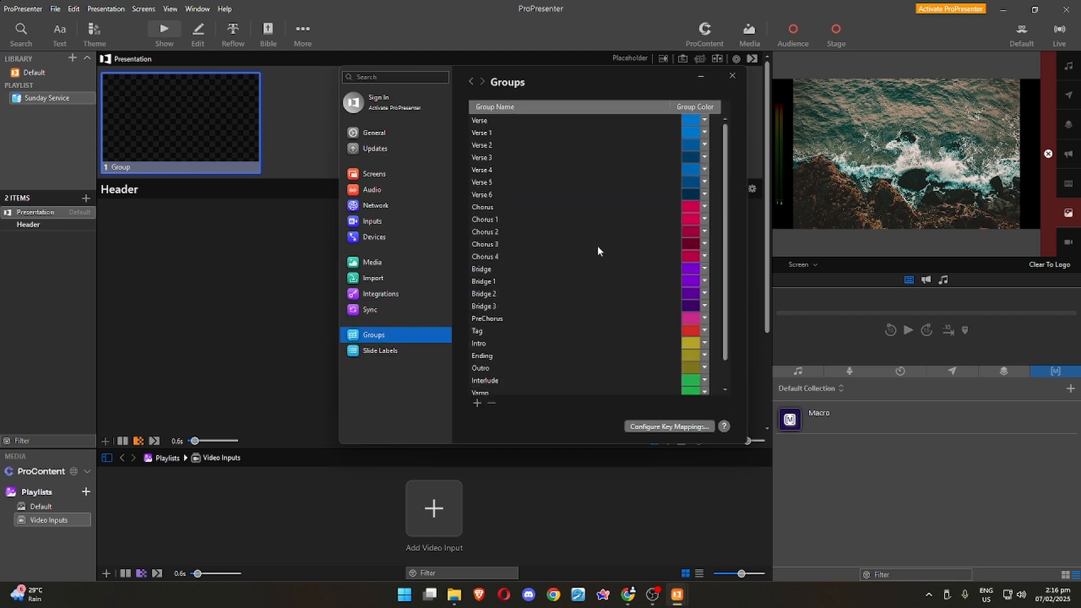
scroll(504, 203, down, 2)
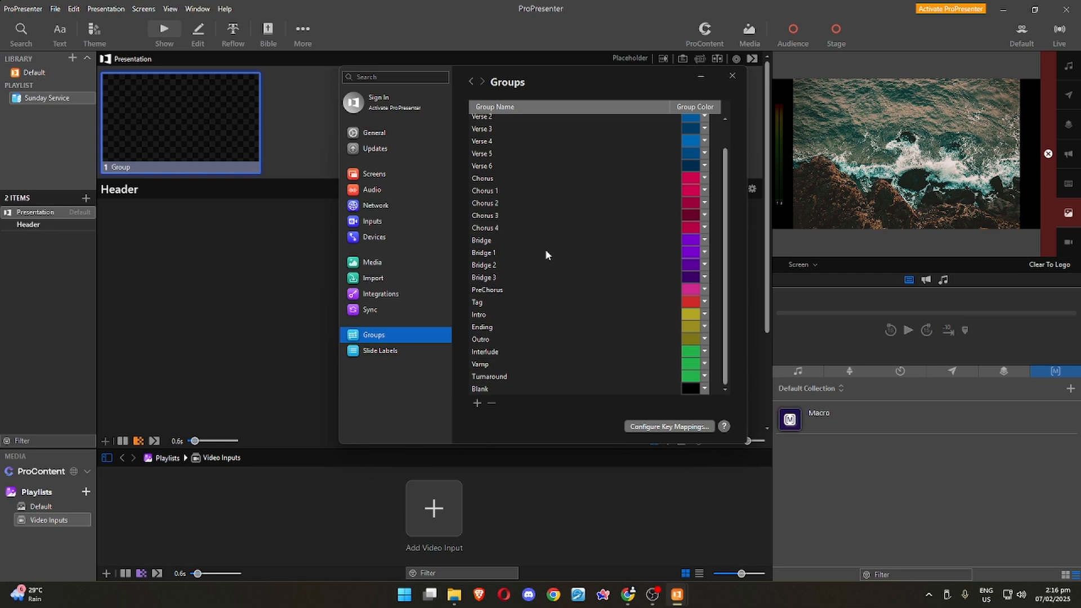
scroll(580, 226, up, 2)
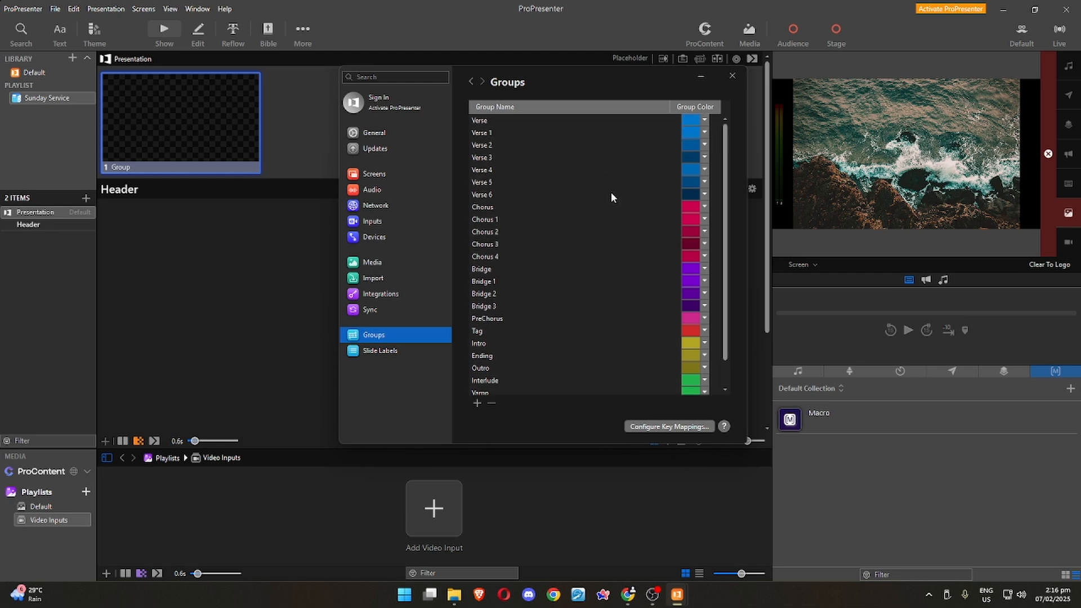
click(732, 75)
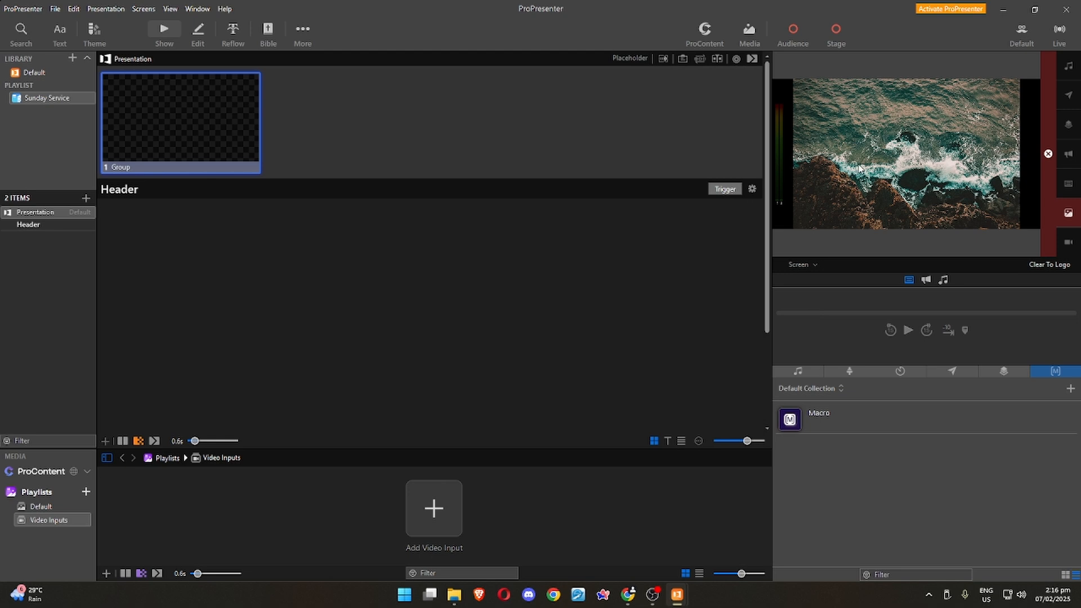